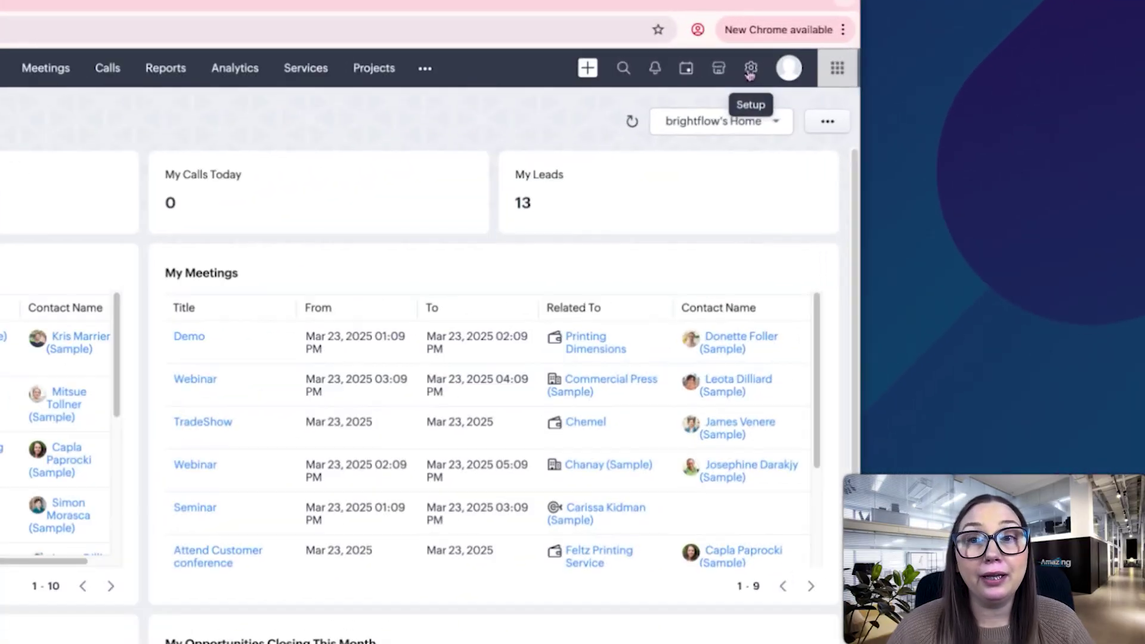
Search Setup for 'segmen' and open the Segmentation settings page under Experience Center.
{"action": "left_click", "coordinate": [750, 71]}
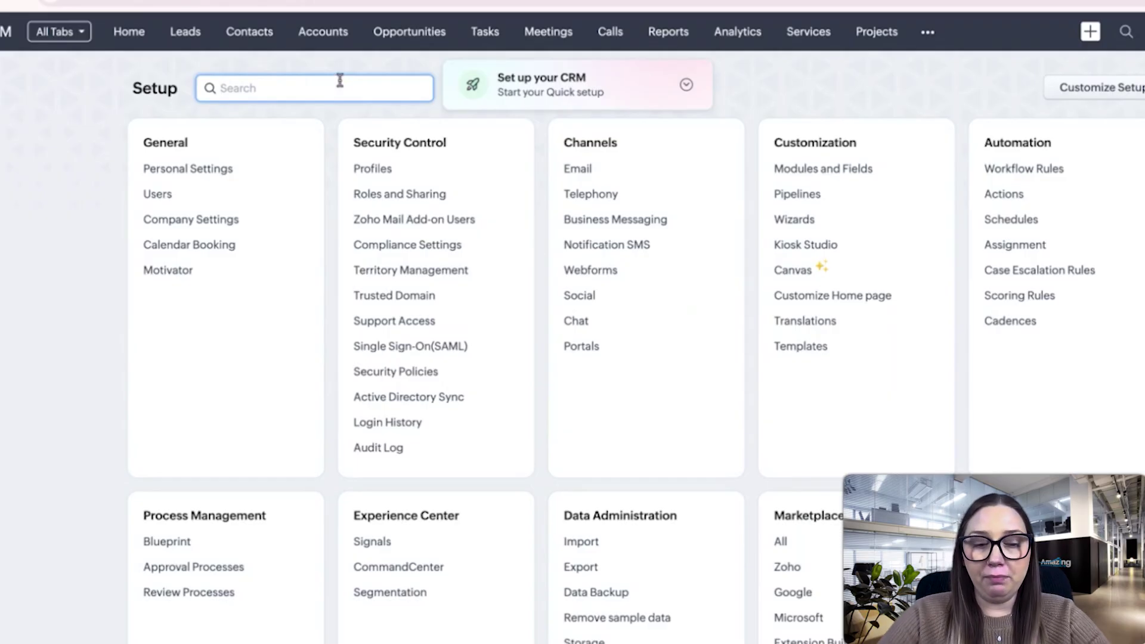
{"action": "type", "text": "segmen"}
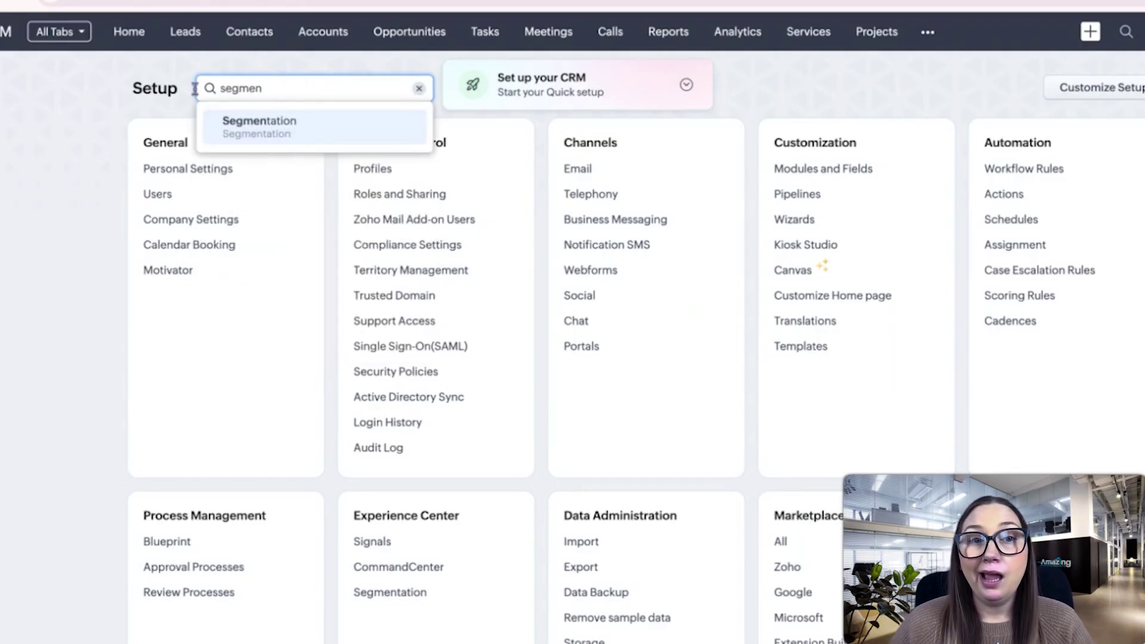
{"action": "left_click", "coordinate": [306, 135]}
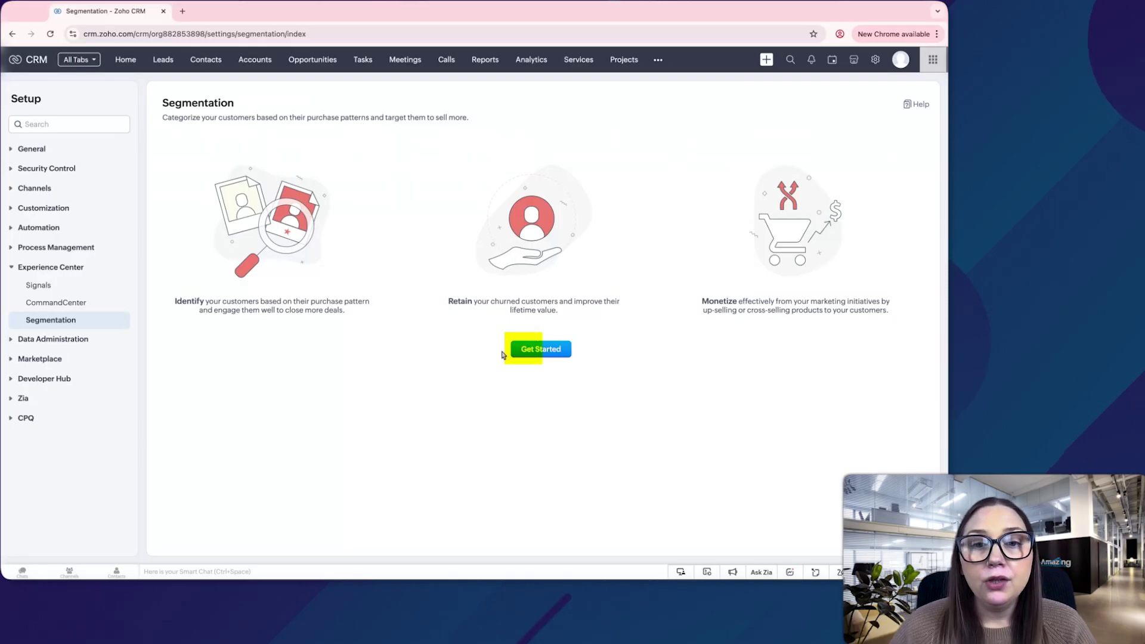
Create a segmentation named 'New Segmentation' on the Accounts module, covering All Records.
{"action": "left_click", "coordinate": [520, 351]}
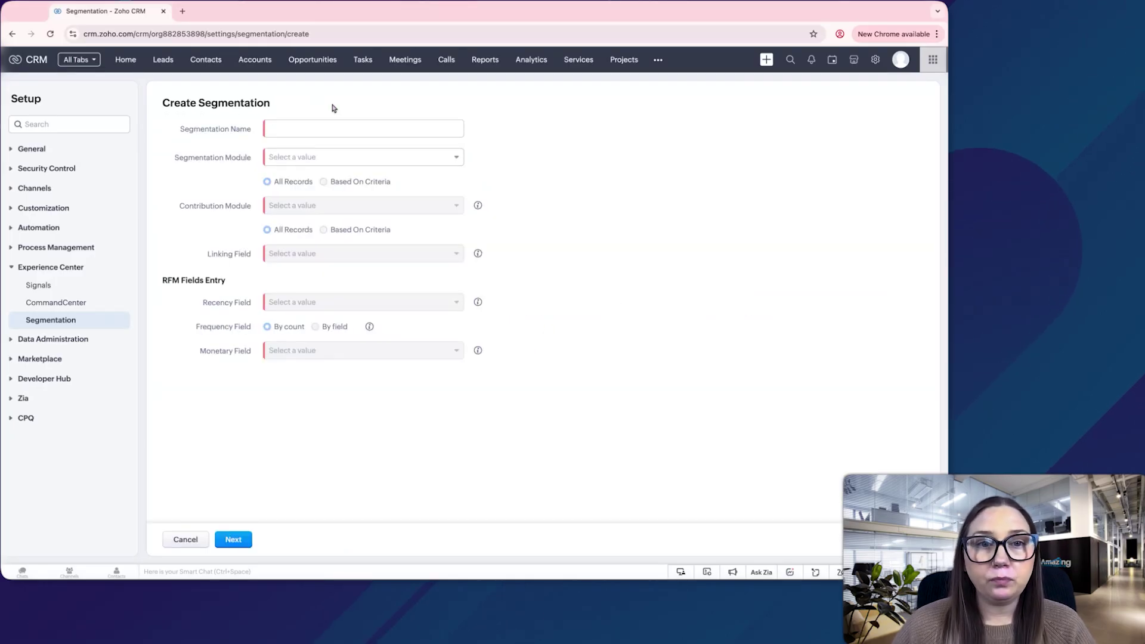
{"action": "left_click", "coordinate": [331, 123]}
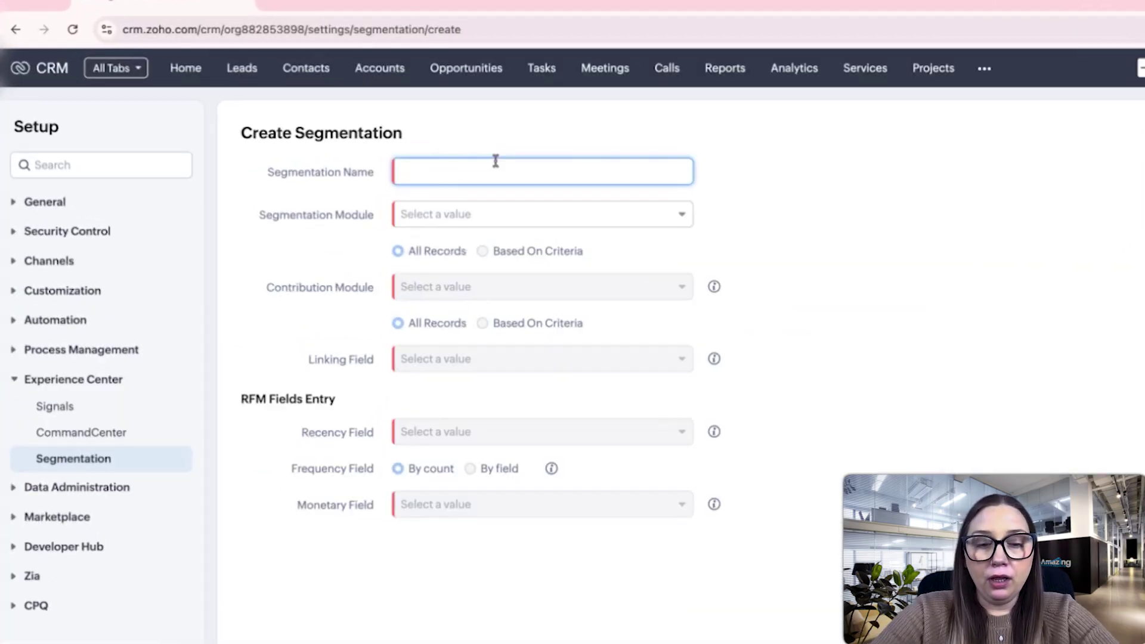
{"action": "type", "text": "New Segmentation"}
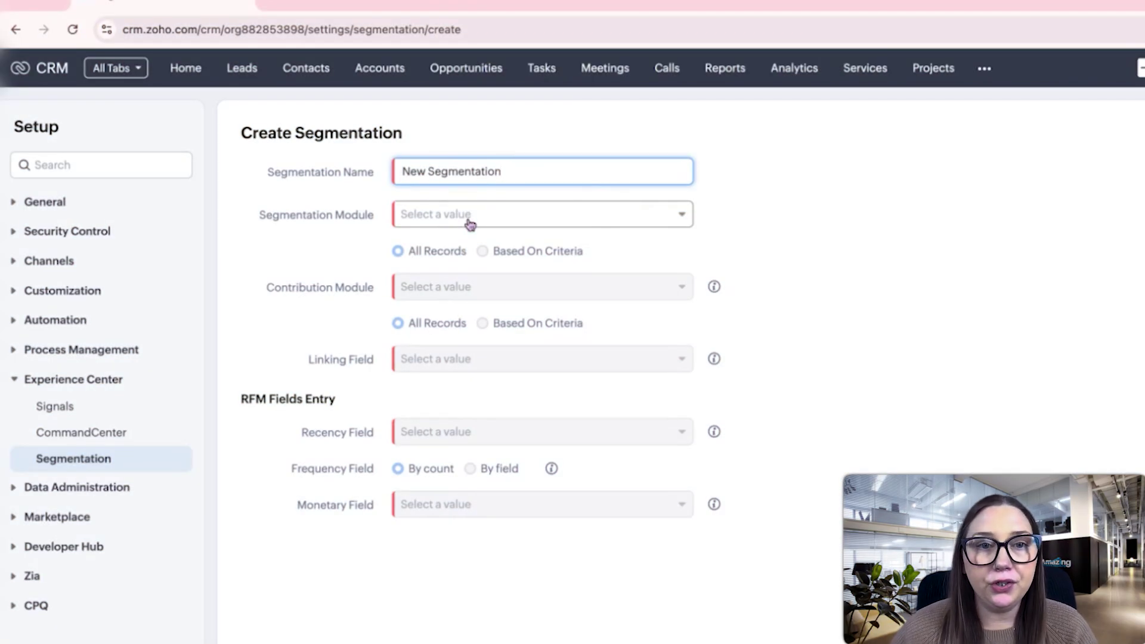
{"action": "left_click", "coordinate": [470, 225]}
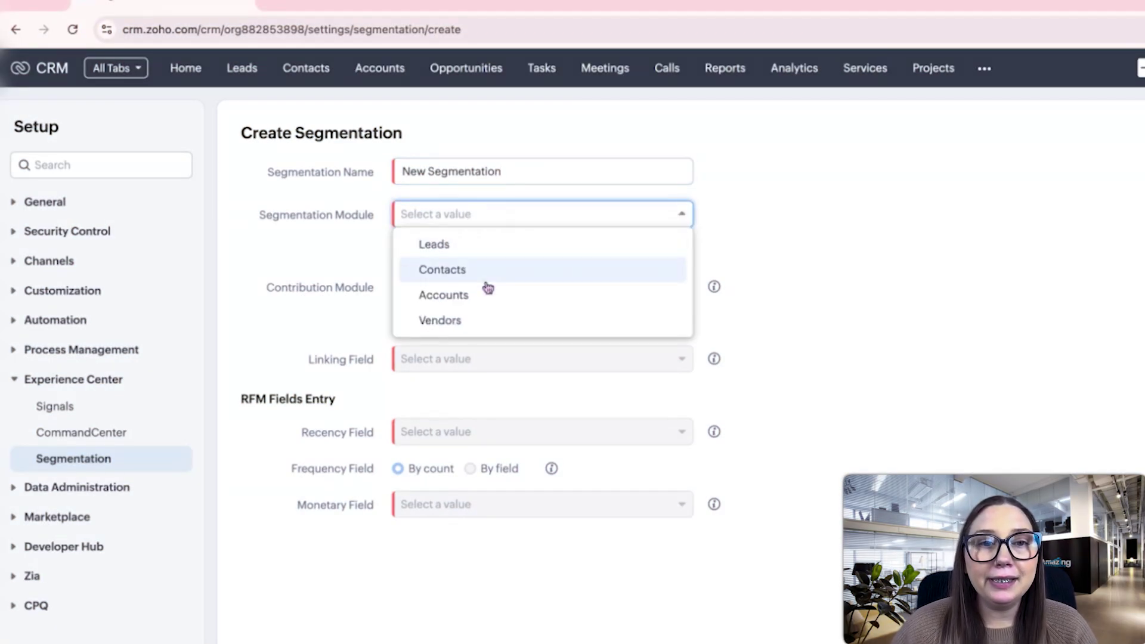
{"action": "left_click", "coordinate": [424, 297]}
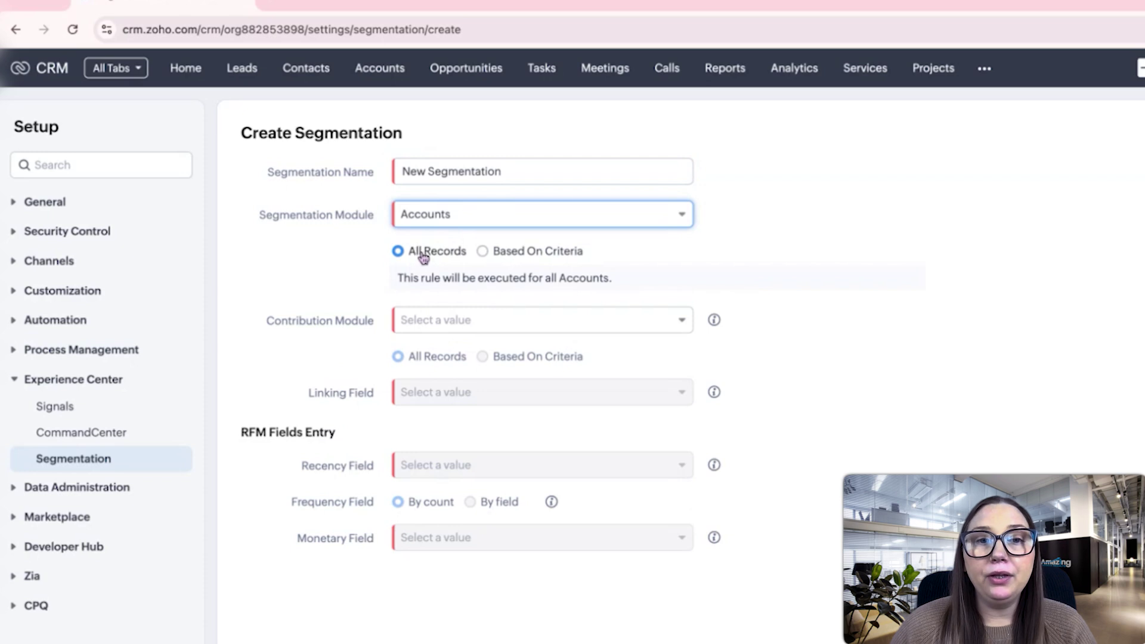
{"action": "left_click", "coordinate": [501, 257]}
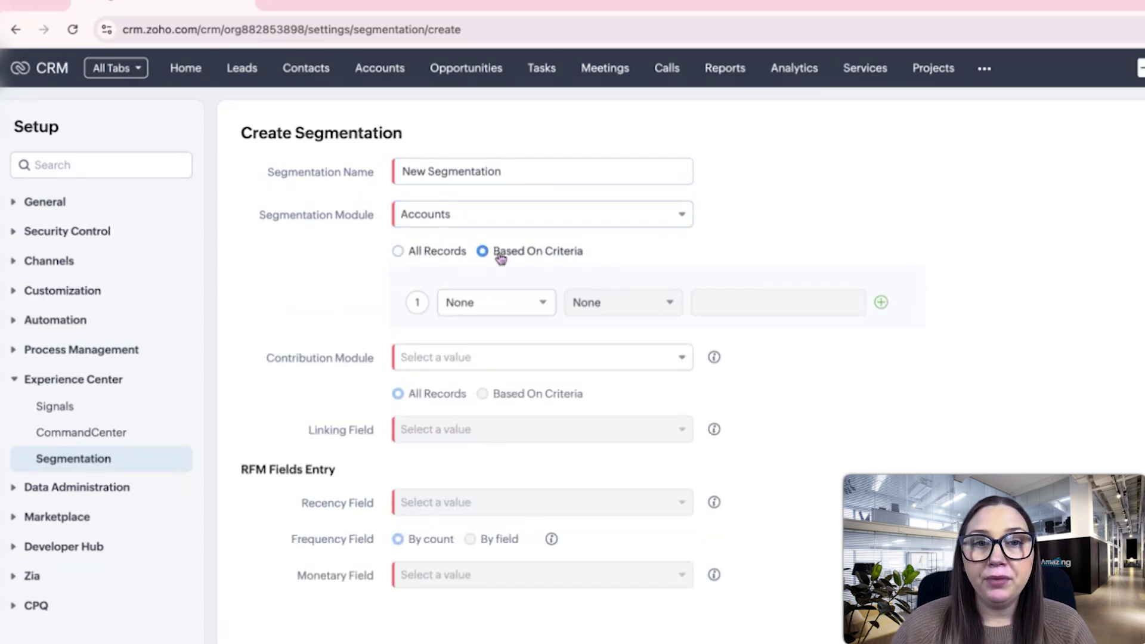
{"action": "left_click", "coordinate": [493, 313]}
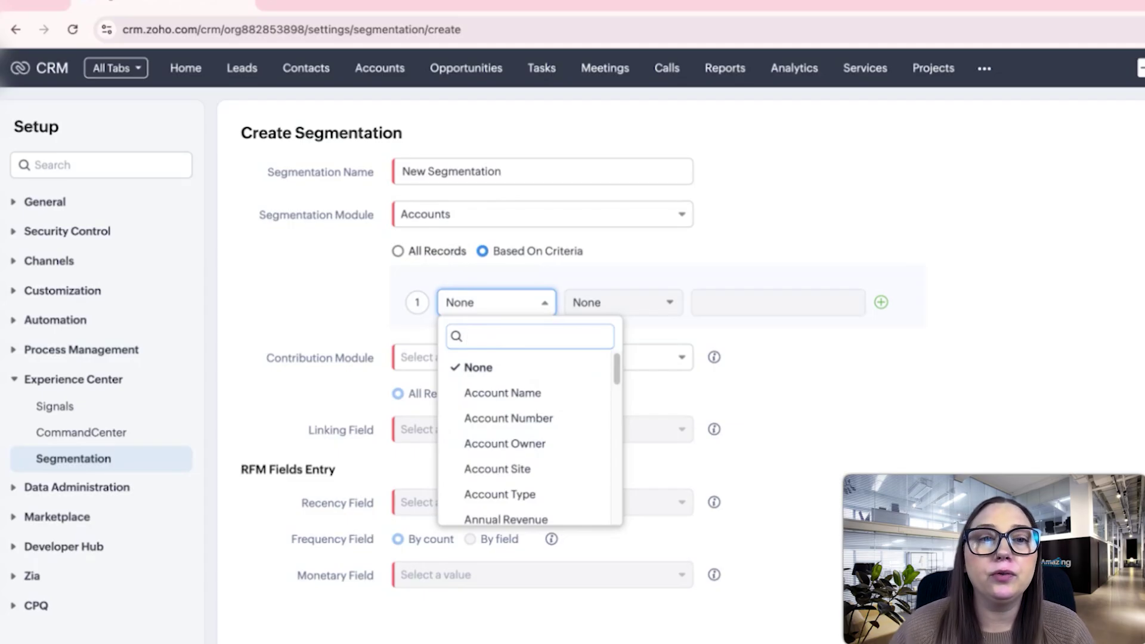
{"action": "left_click", "coordinate": [398, 251]}
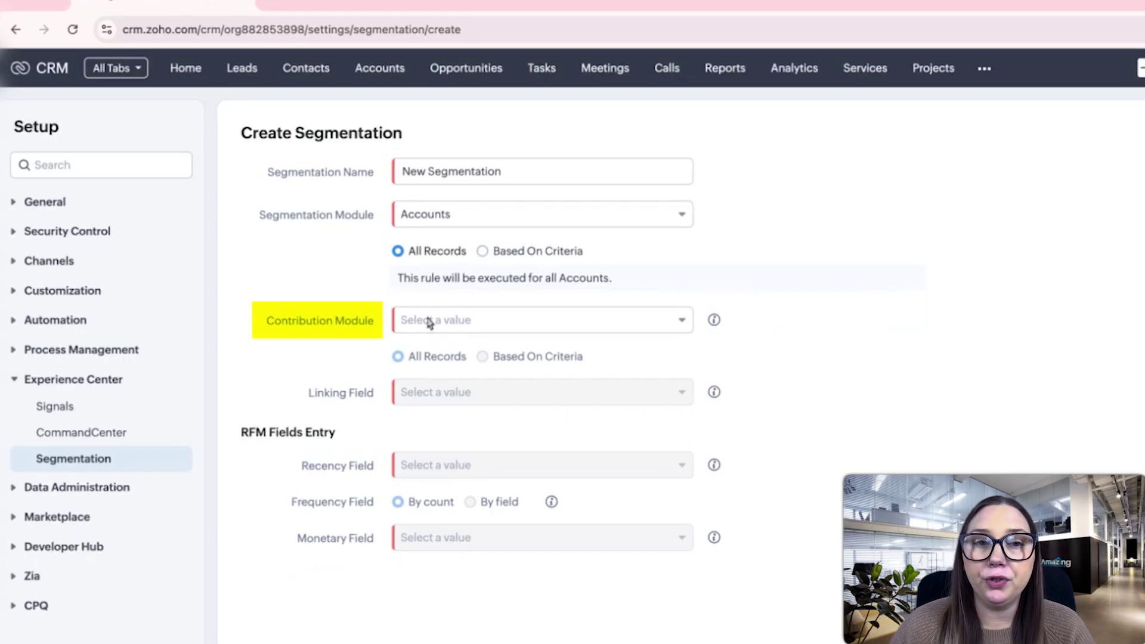
Choose Opportunities as the contribution module, keeping Stage is WON linked via Account Name.
{"action": "left_click", "coordinate": [455, 321]}
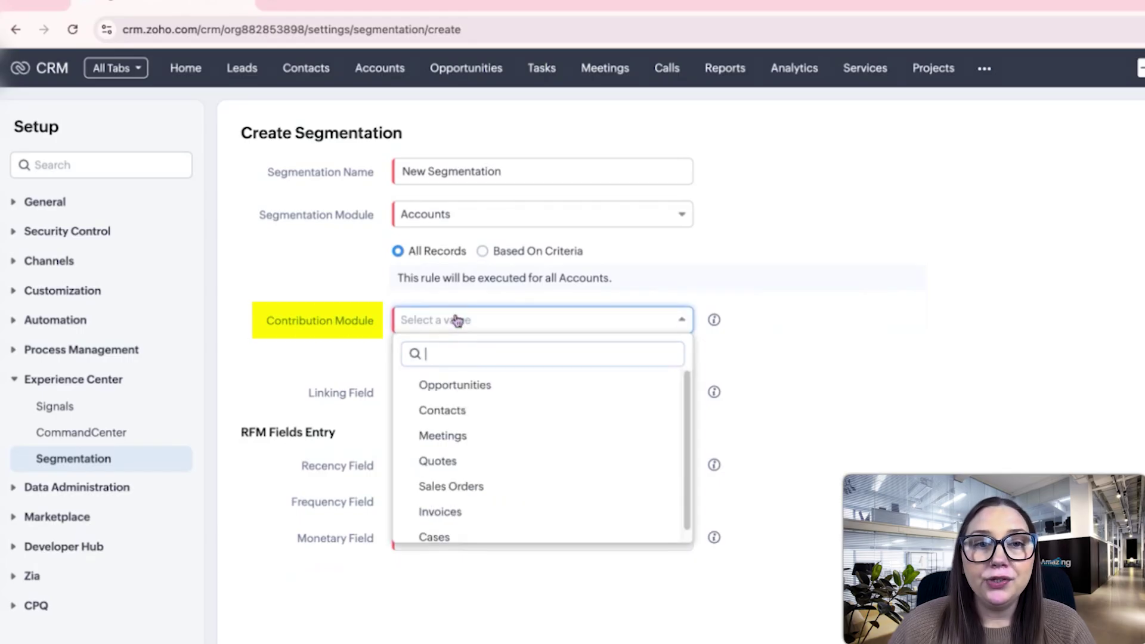
{"action": "left_click", "coordinate": [466, 387]}
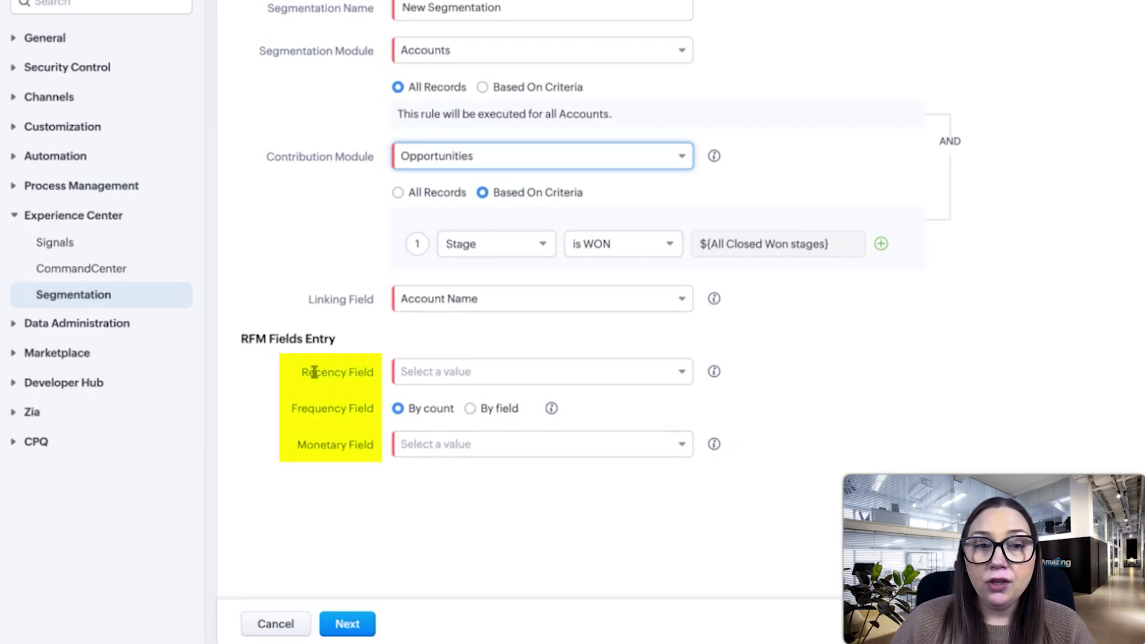
Set Recency Field to Closing Date, Frequency to By count, and Monetary Field to Amount.
{"action": "left_click", "coordinate": [417, 380]}
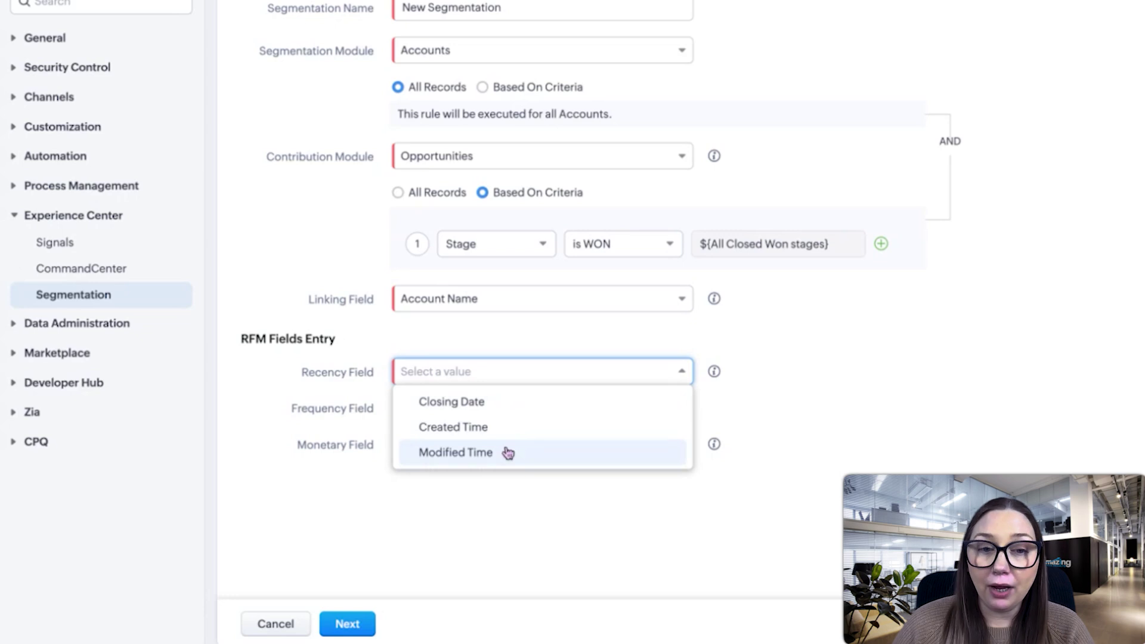
{"action": "left_click", "coordinate": [499, 402]}
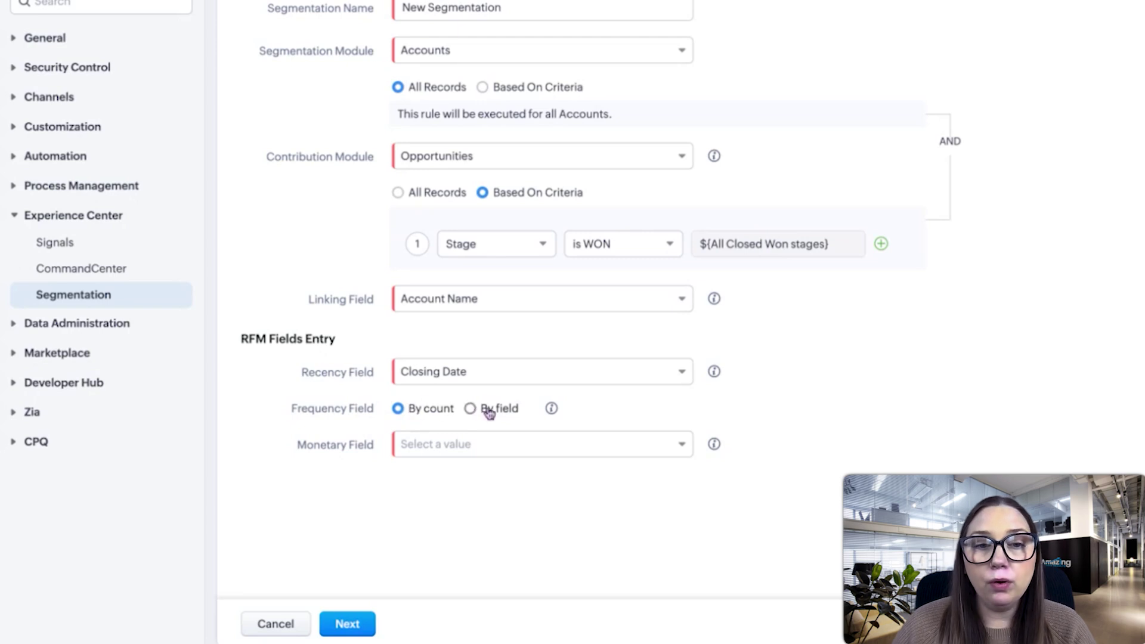
{"action": "left_click", "coordinate": [506, 412]}
{"action": "left_click", "coordinate": [502, 441]}
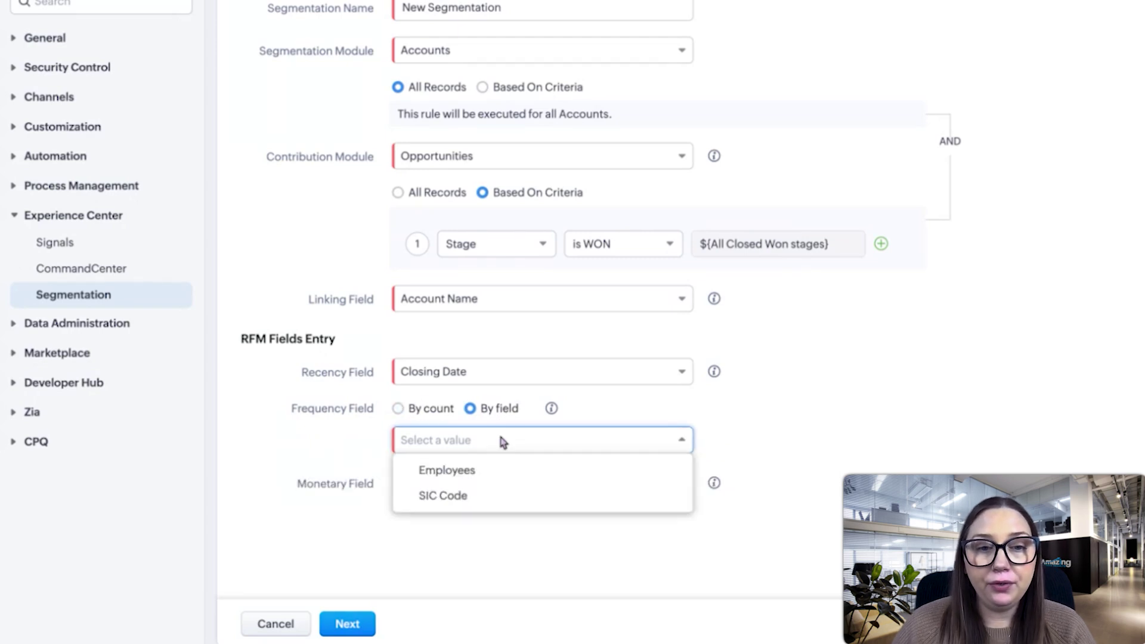
{"action": "left_click", "coordinate": [614, 390]}
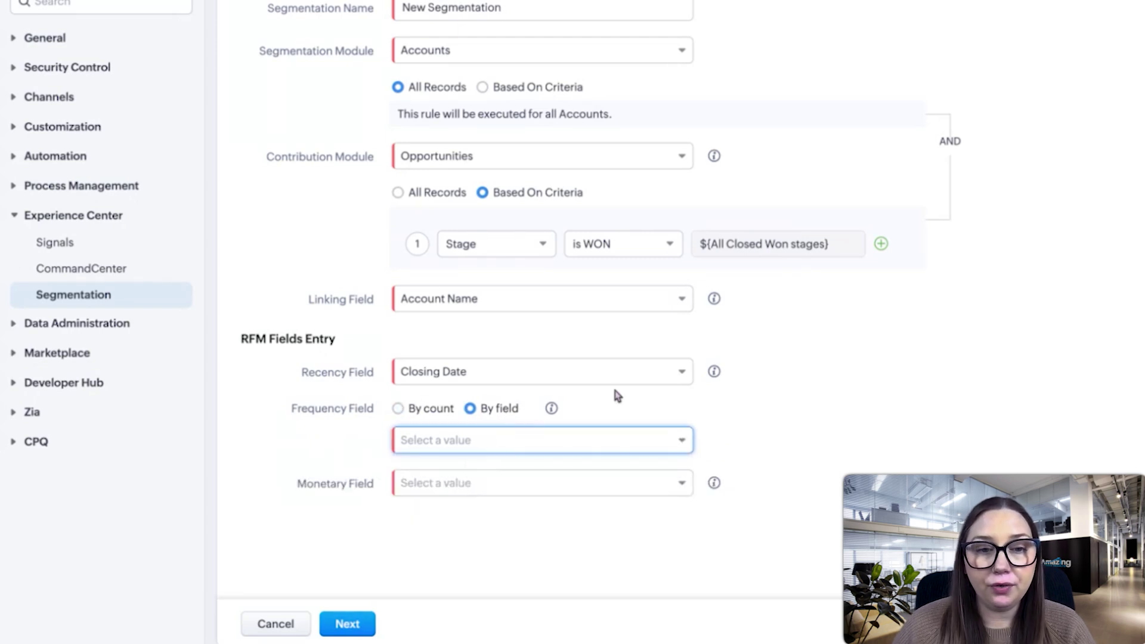
{"action": "left_click", "coordinate": [420, 415]}
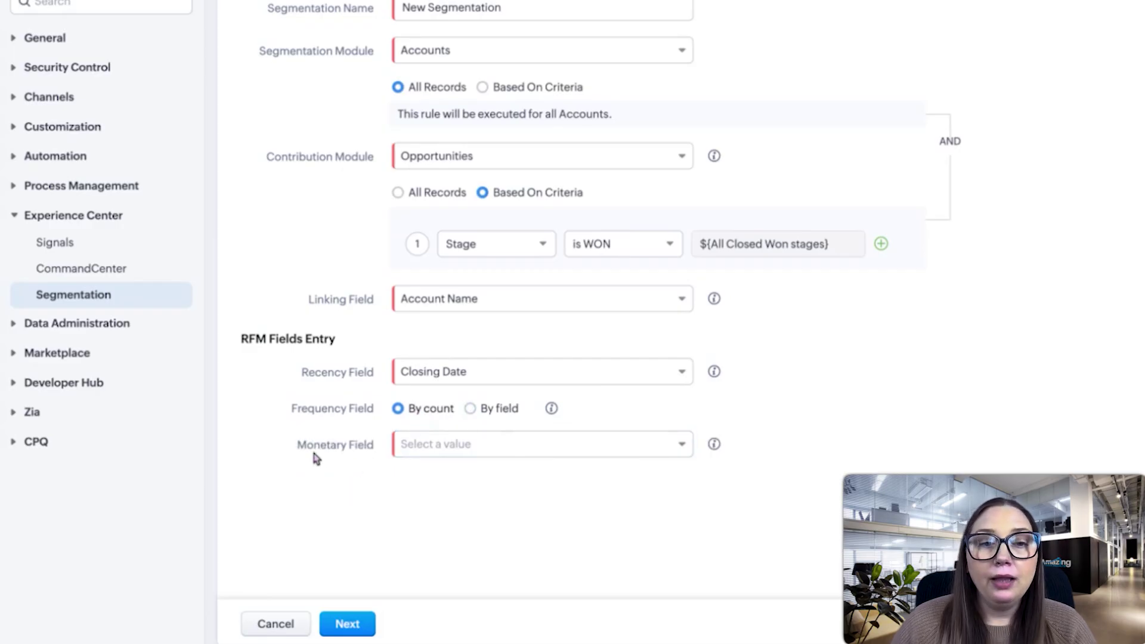
{"action": "left_click", "coordinate": [450, 455]}
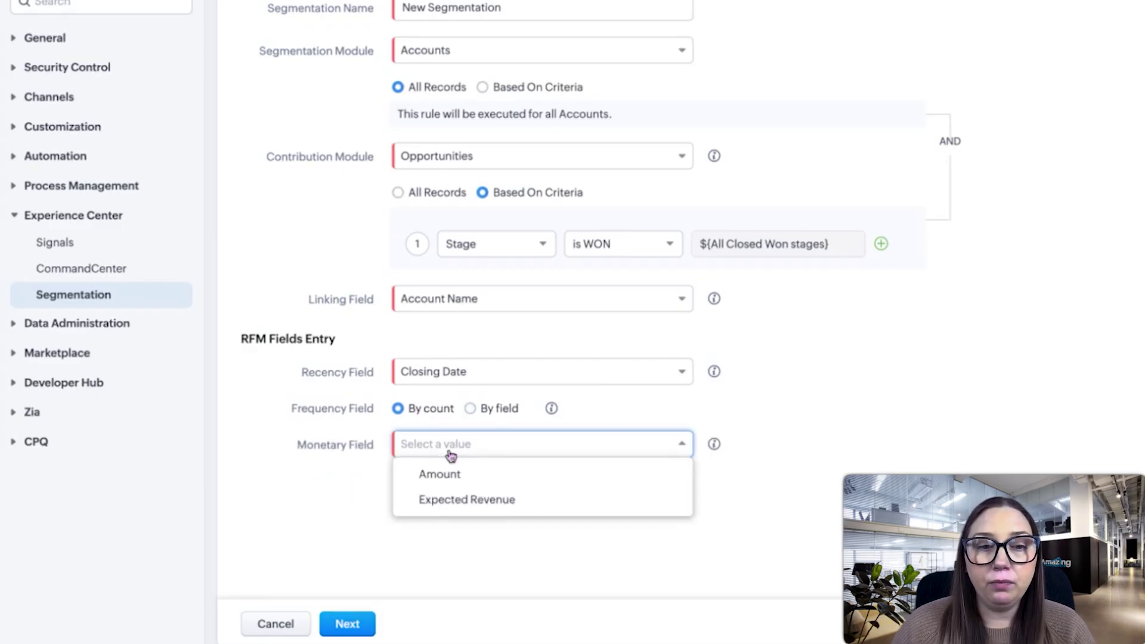
{"action": "left_click", "coordinate": [452, 473]}
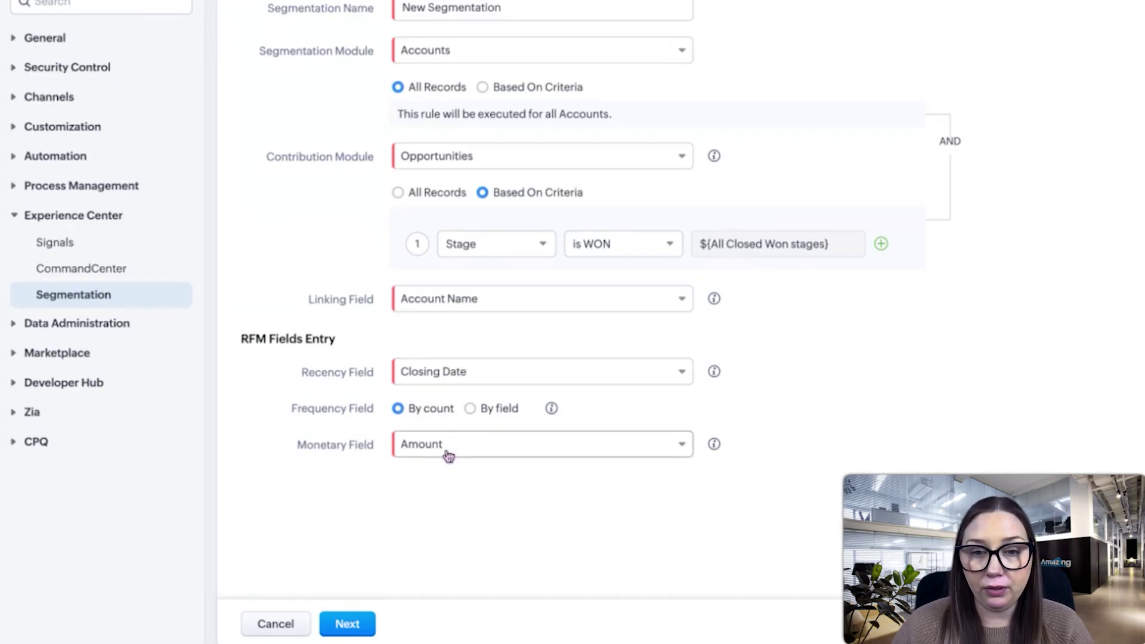
Go to scoring, shrink the score scale to 1-3, and set recency score 3 to Current FQ.
{"action": "left_click", "coordinate": [349, 624]}
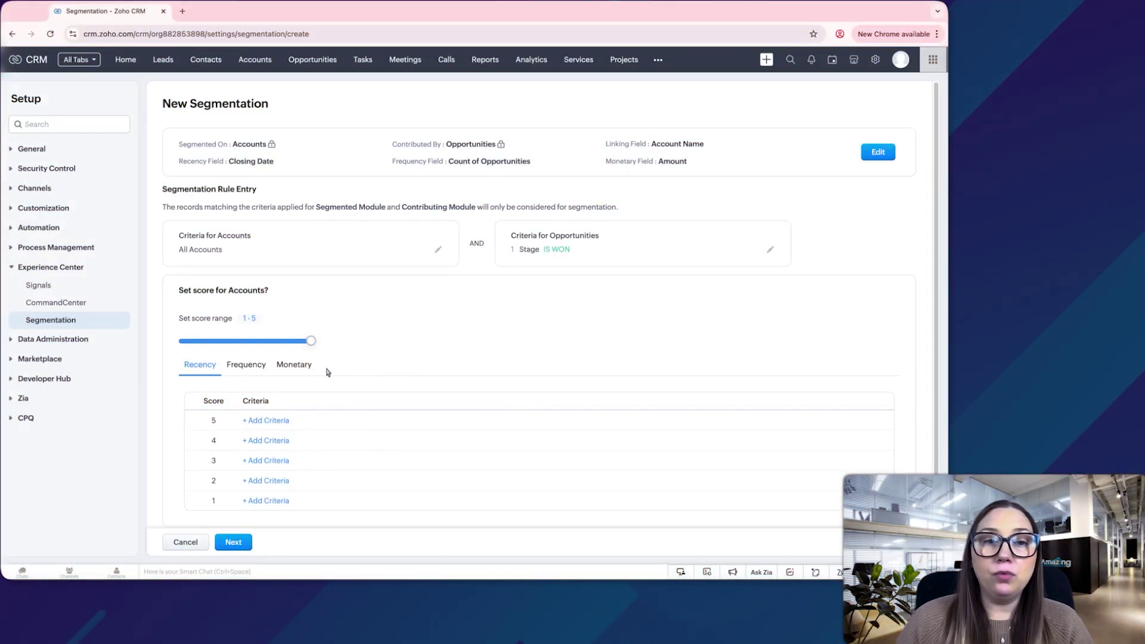
{"action": "scroll", "coordinate": [346, 363], "scroll_direction": "down", "scroll_amount": 1}
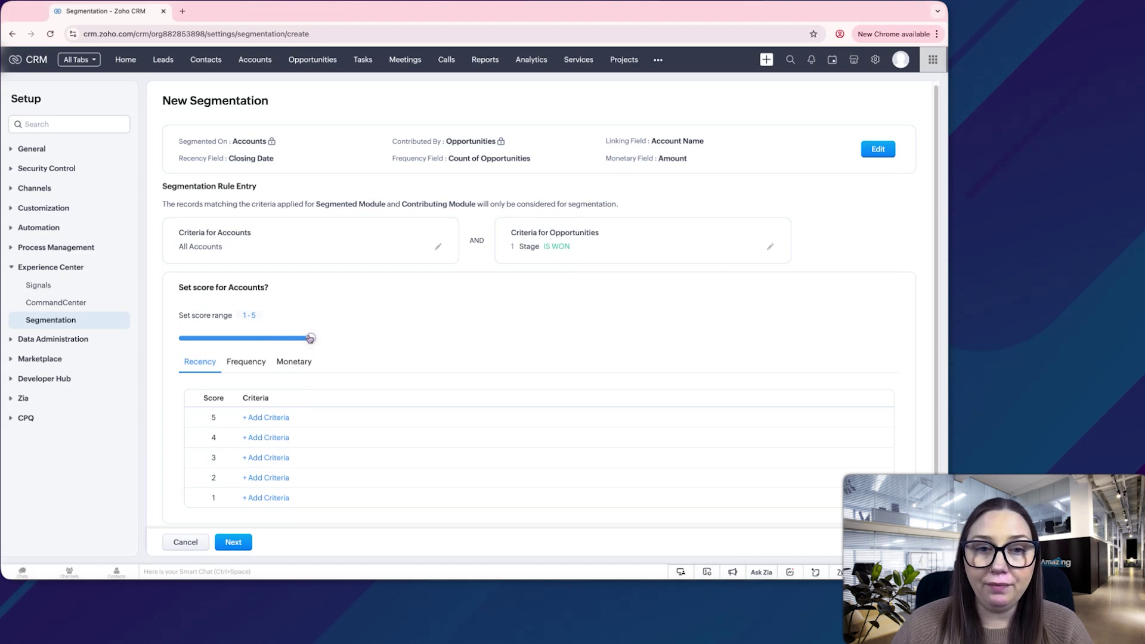
{"action": "left_click_drag", "start_coordinate": [309, 338], "coordinate": [244, 338]}
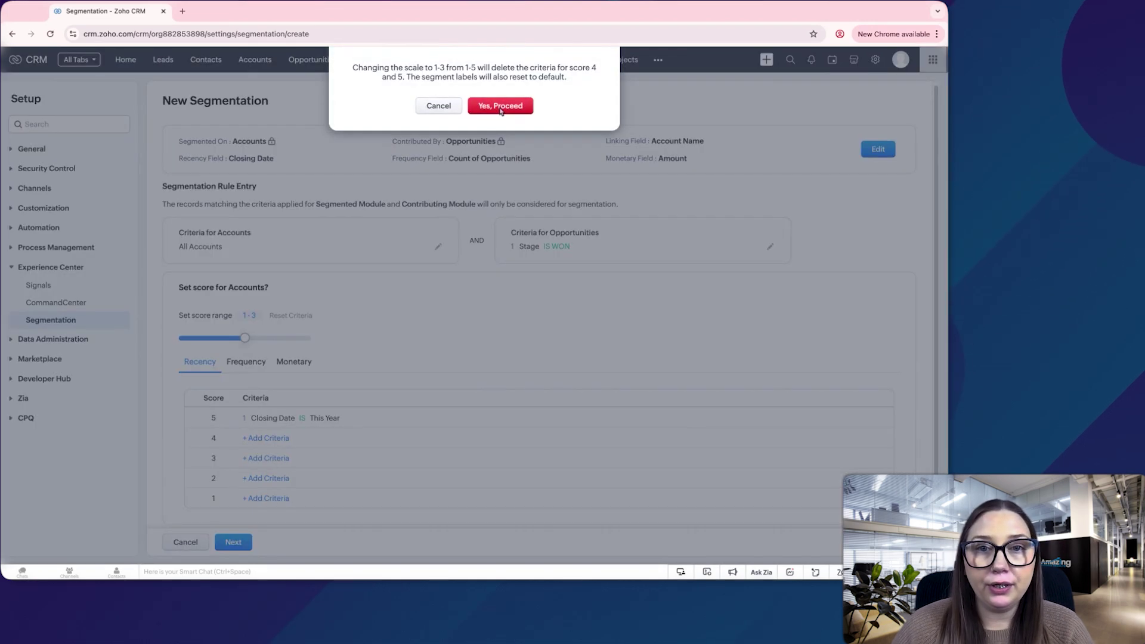
{"action": "left_click", "coordinate": [500, 105]}
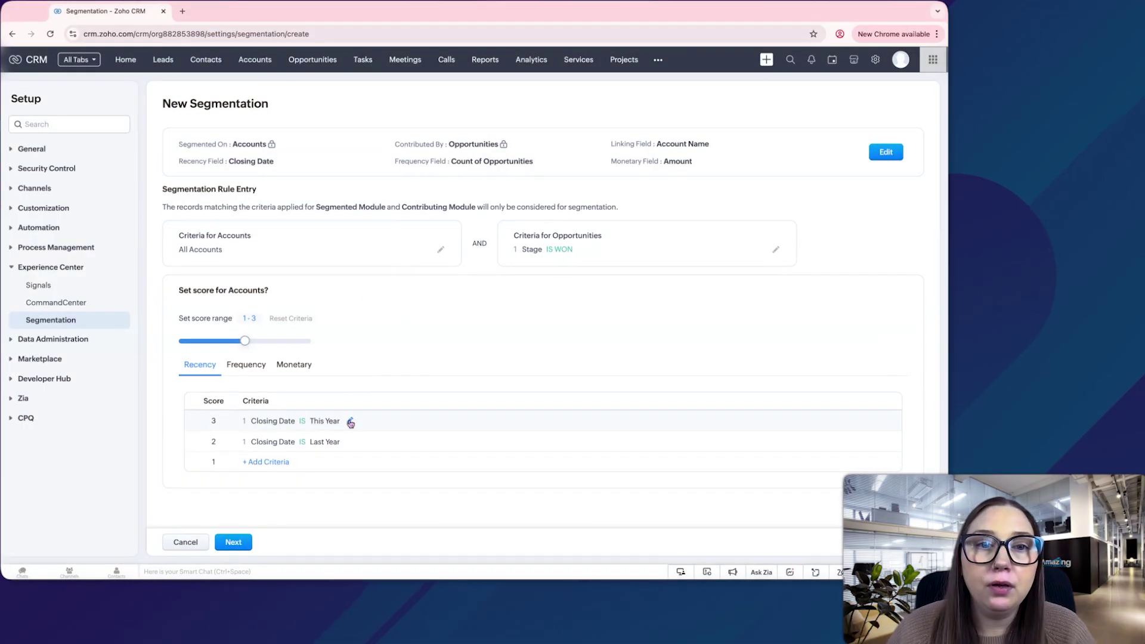
{"action": "left_click", "coordinate": [348, 421]}
{"action": "left_click", "coordinate": [428, 108]}
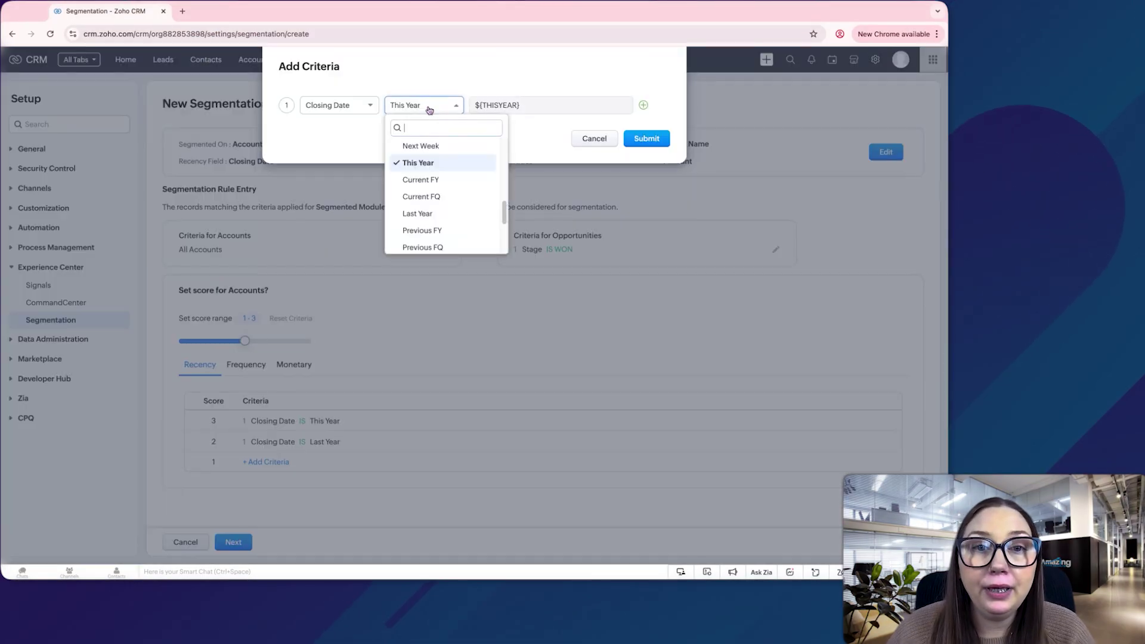
{"action": "left_click", "coordinate": [446, 196]}
{"action": "left_click", "coordinate": [663, 139]}
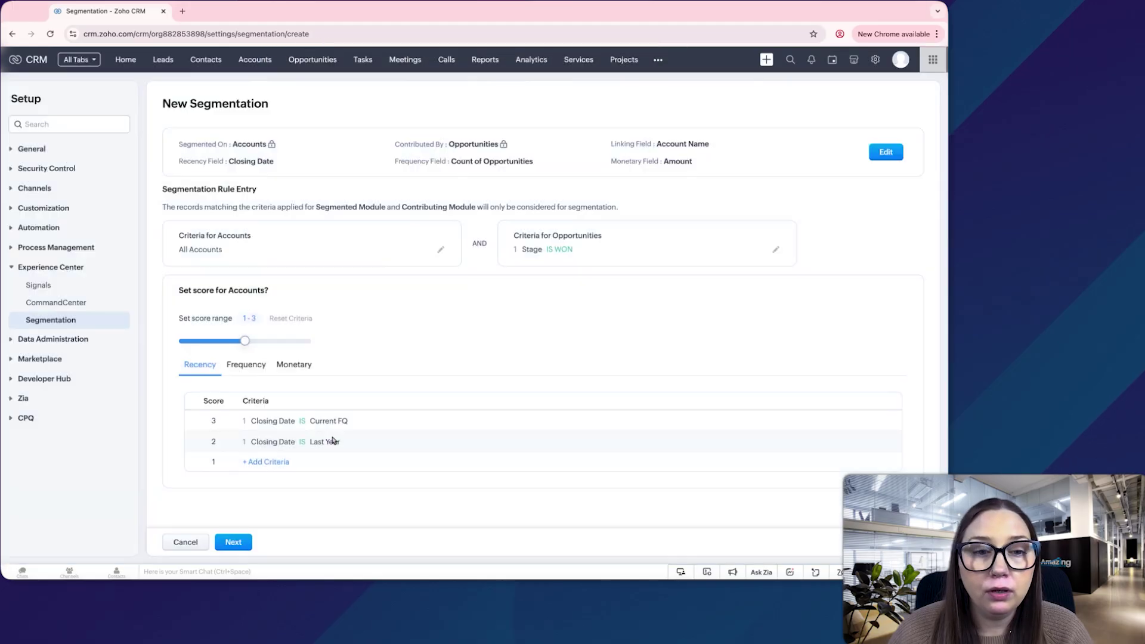
Set recency score 2 to Previous FQ and score 1 to Previous FY.
{"action": "left_click", "coordinate": [349, 441]}
{"action": "left_click", "coordinate": [432, 106]}
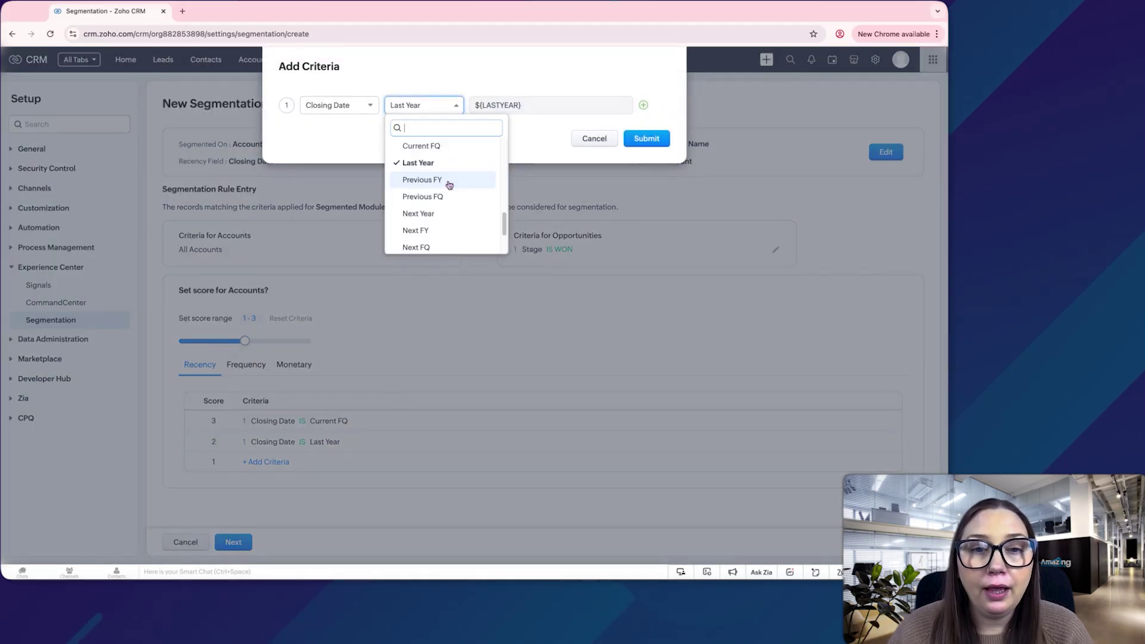
{"action": "left_click", "coordinate": [453, 197]}
{"action": "left_click", "coordinate": [647, 138]}
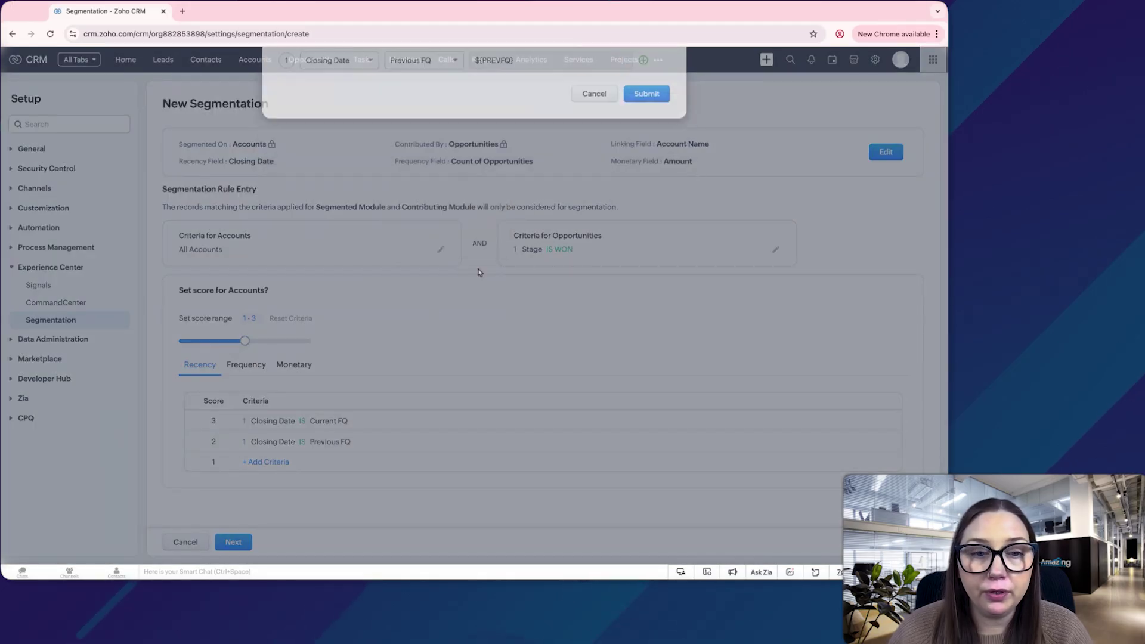
{"action": "left_click", "coordinate": [264, 464]}
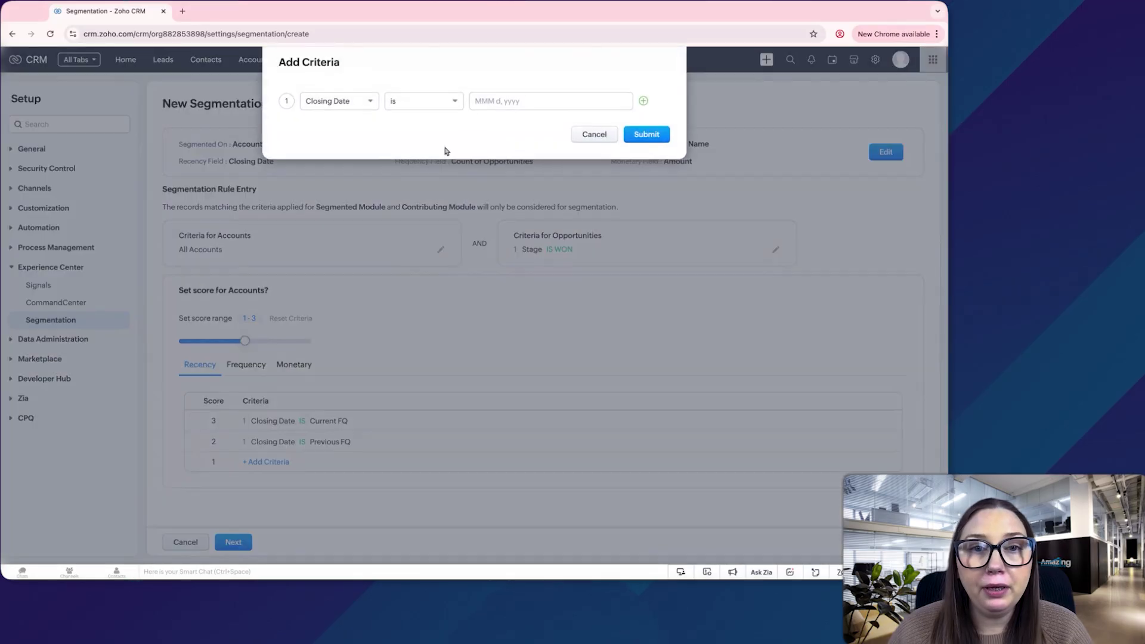
{"action": "left_click", "coordinate": [439, 105]}
{"action": "scroll", "coordinate": [449, 203], "scroll_direction": "down", "scroll_amount": 2}
{"action": "scroll", "coordinate": [449, 204], "scroll_direction": "down", "scroll_amount": 2}
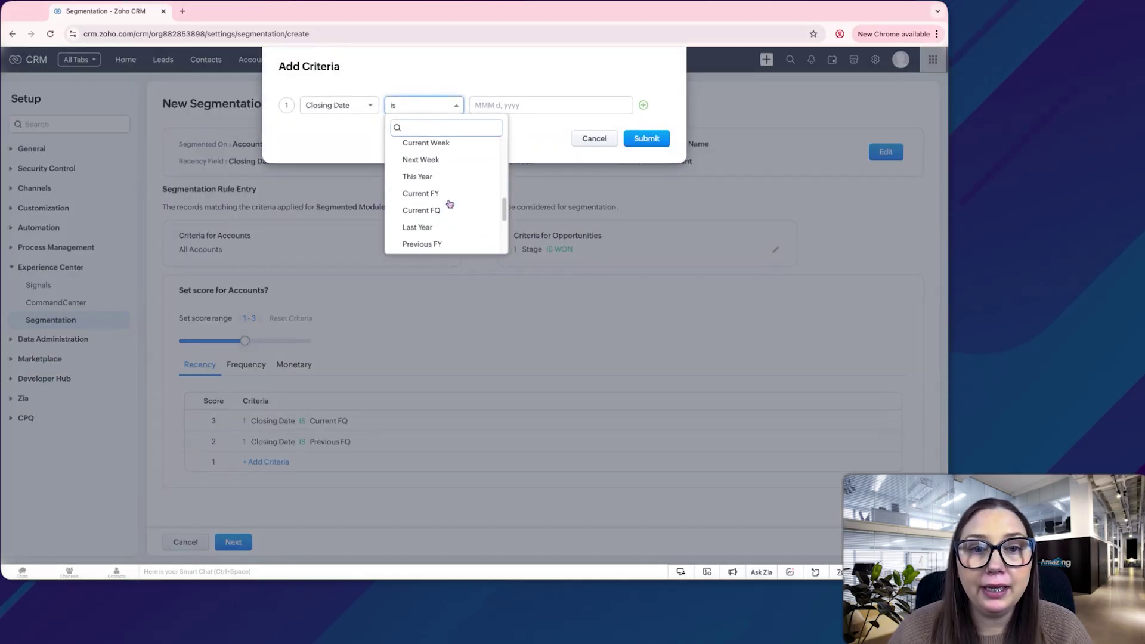
{"action": "left_click", "coordinate": [439, 245]}
{"action": "left_click", "coordinate": [645, 139]}
On the Frequency tab, give score 3 the criterion Count of Opportunities = 5.
{"action": "left_click", "coordinate": [246, 365]}
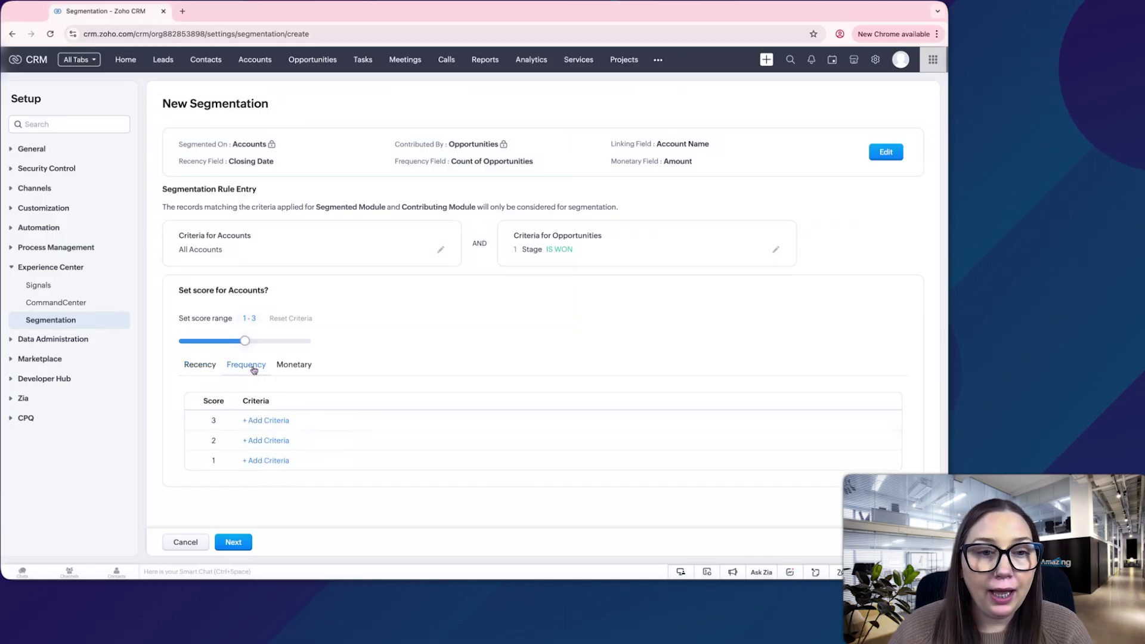
{"action": "left_click", "coordinate": [265, 420]}
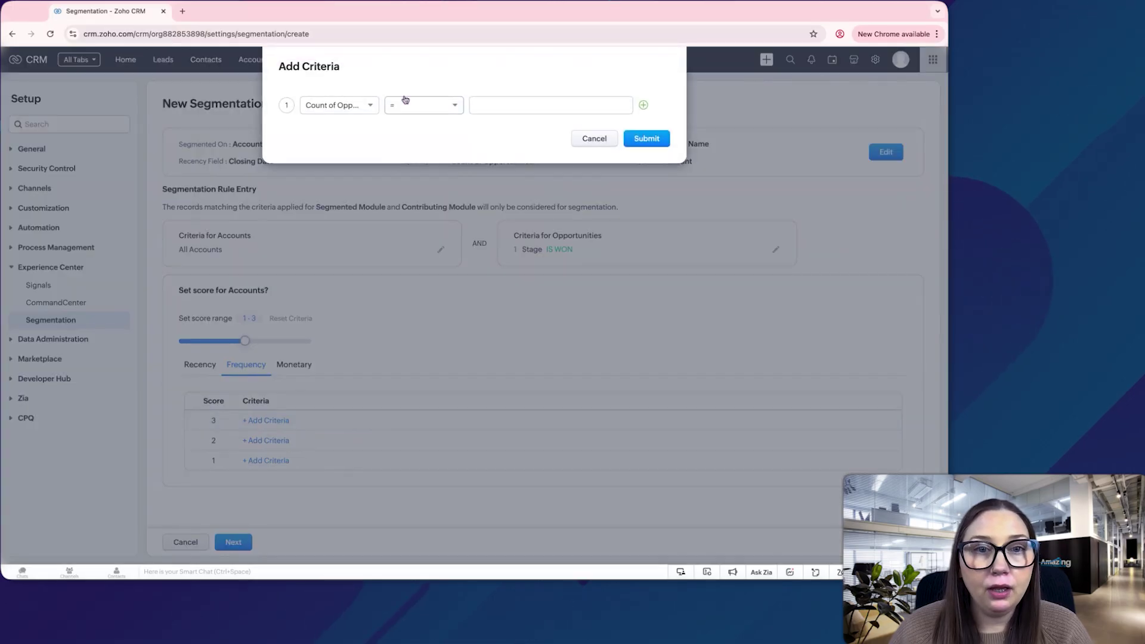
{"action": "left_click", "coordinate": [417, 106]}
{"action": "left_click", "coordinate": [506, 105]}
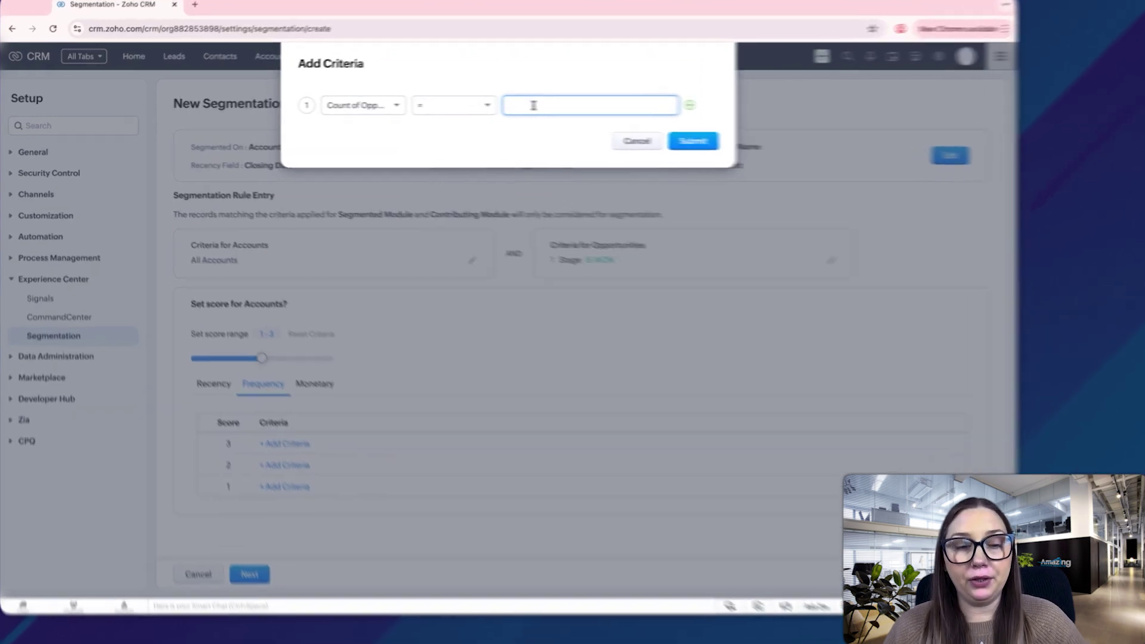
{"action": "left_click", "coordinate": [725, 145]}
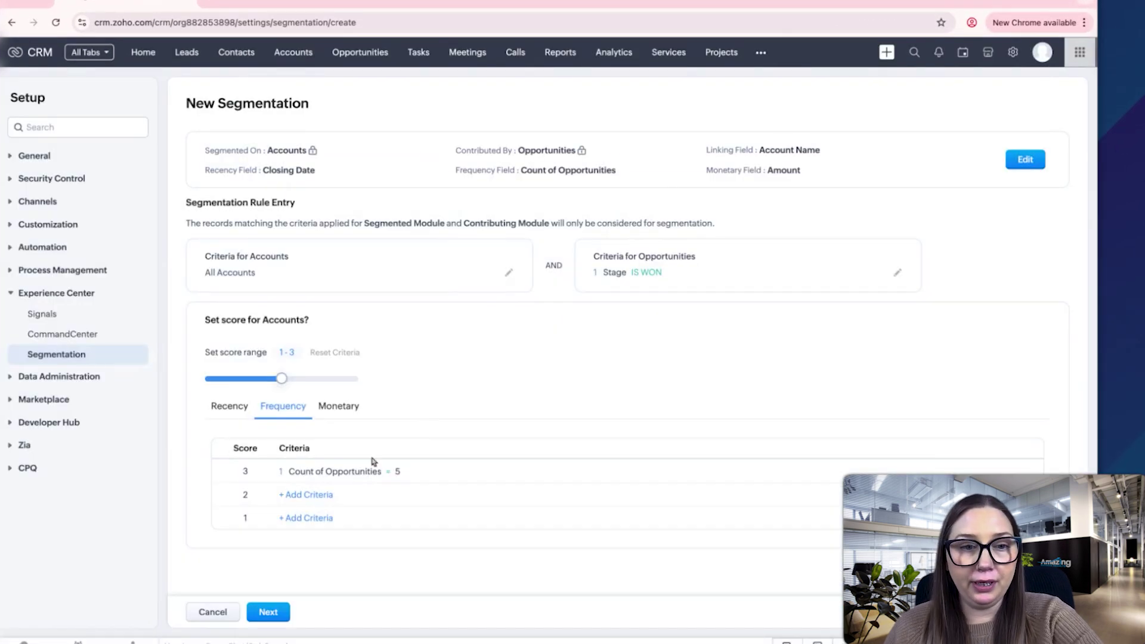
Give frequency score 2 a Count of Opportunities between 3 and 4.
{"action": "left_click", "coordinate": [316, 497]}
{"action": "left_click", "coordinate": [571, 111]}
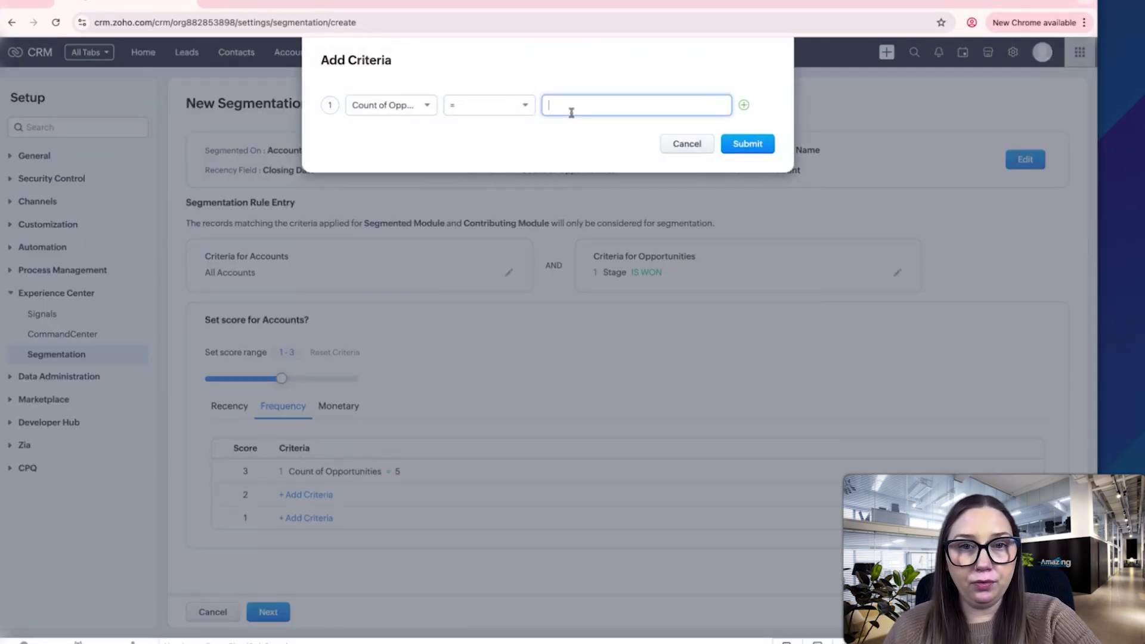
{"action": "left_click", "coordinate": [527, 110]}
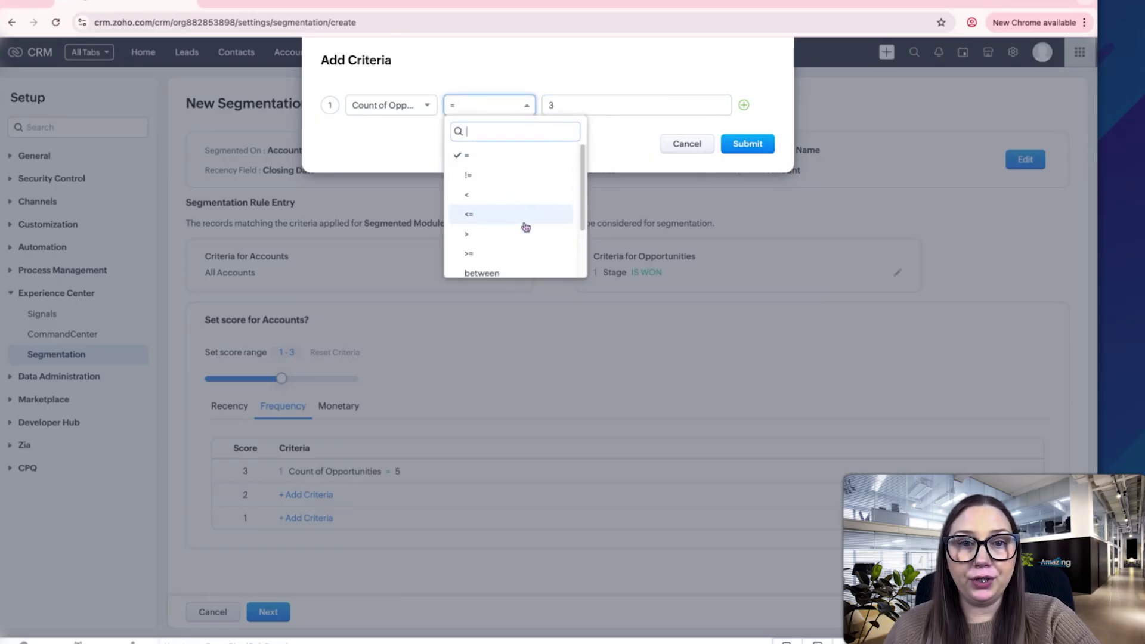
{"action": "scroll", "coordinate": [529, 251], "scroll_direction": "down", "scroll_amount": 2}
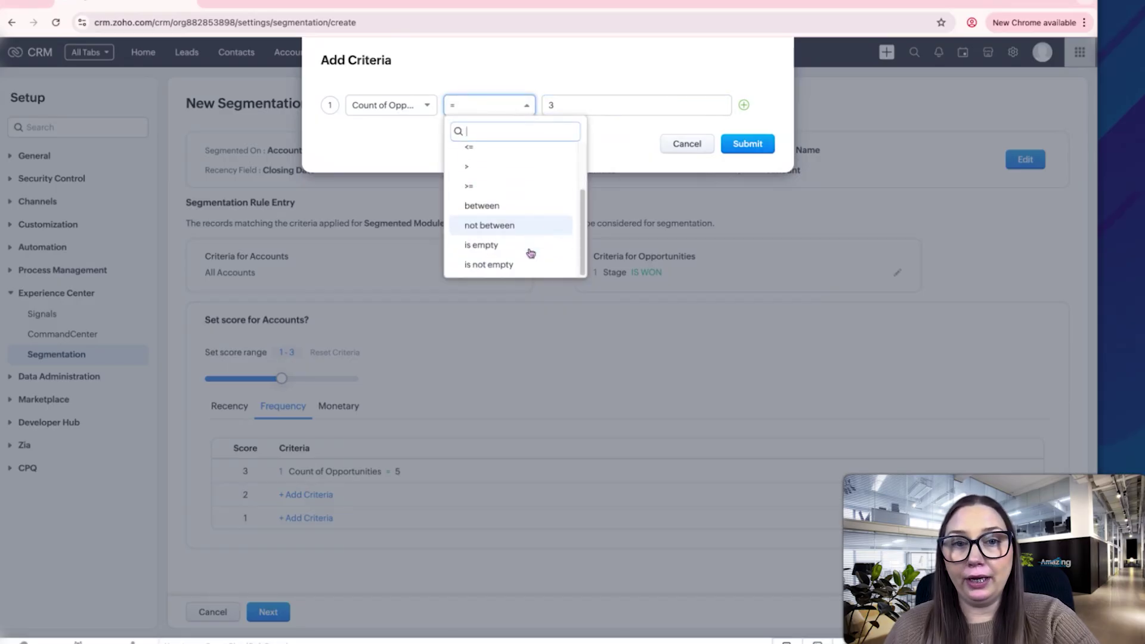
{"action": "left_click", "coordinate": [522, 207]}
{"action": "left_click", "coordinate": [551, 106]}
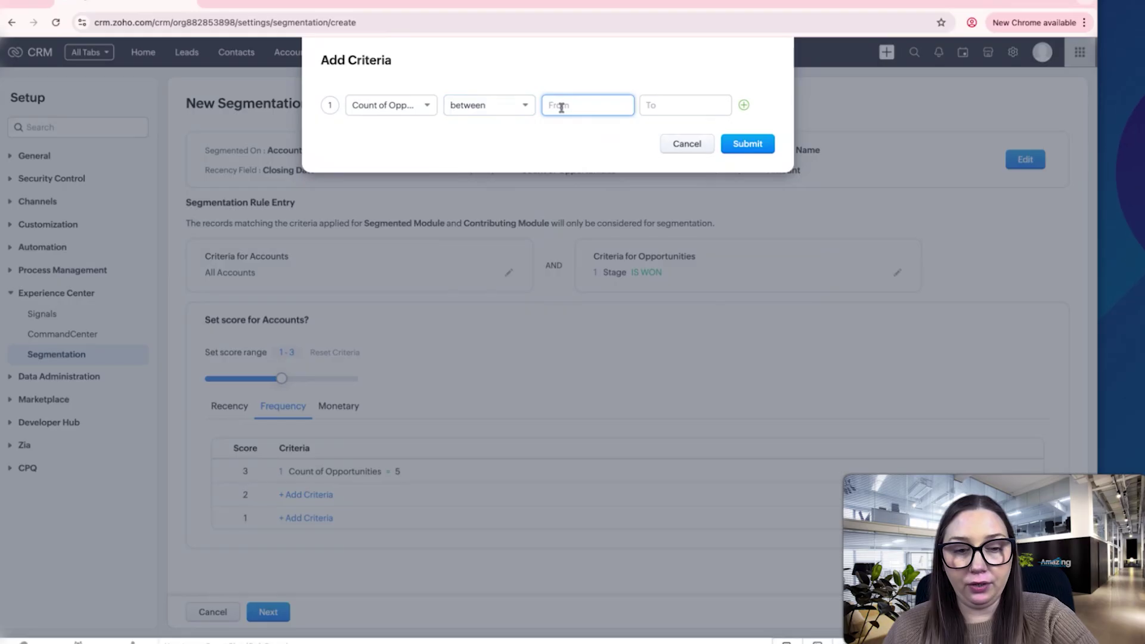
{"action": "type", "text": "3"}
{"action": "left_click", "coordinate": [678, 115]}
{"action": "left_click", "coordinate": [739, 145]}
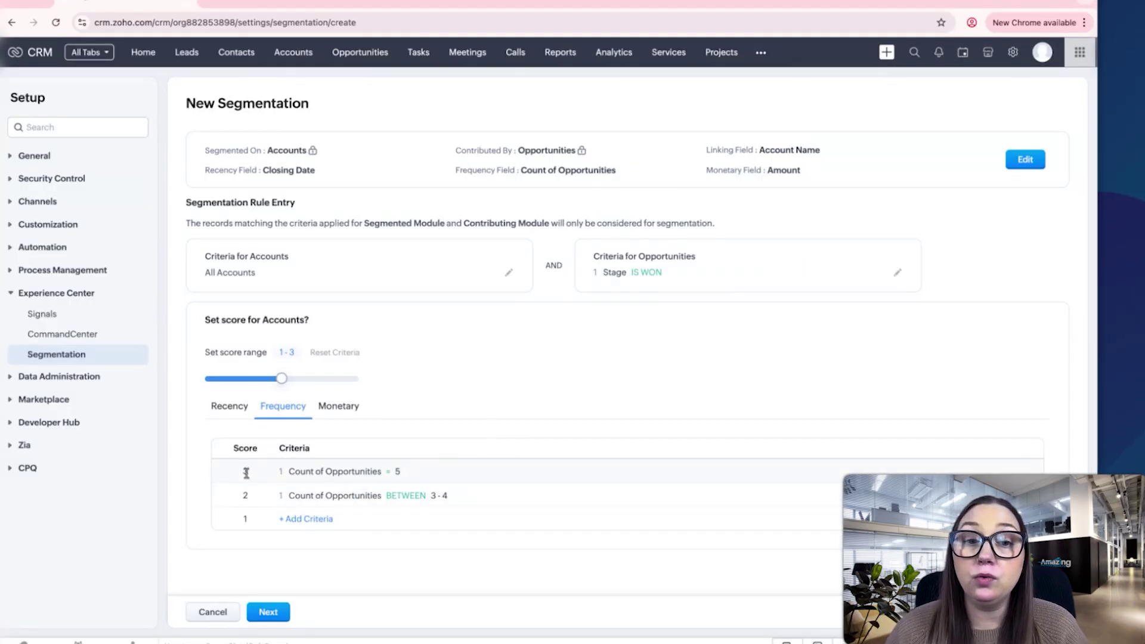
Give frequency score 1 a Count of Opportunities between 1 and 2.
{"action": "left_click", "coordinate": [309, 519]}
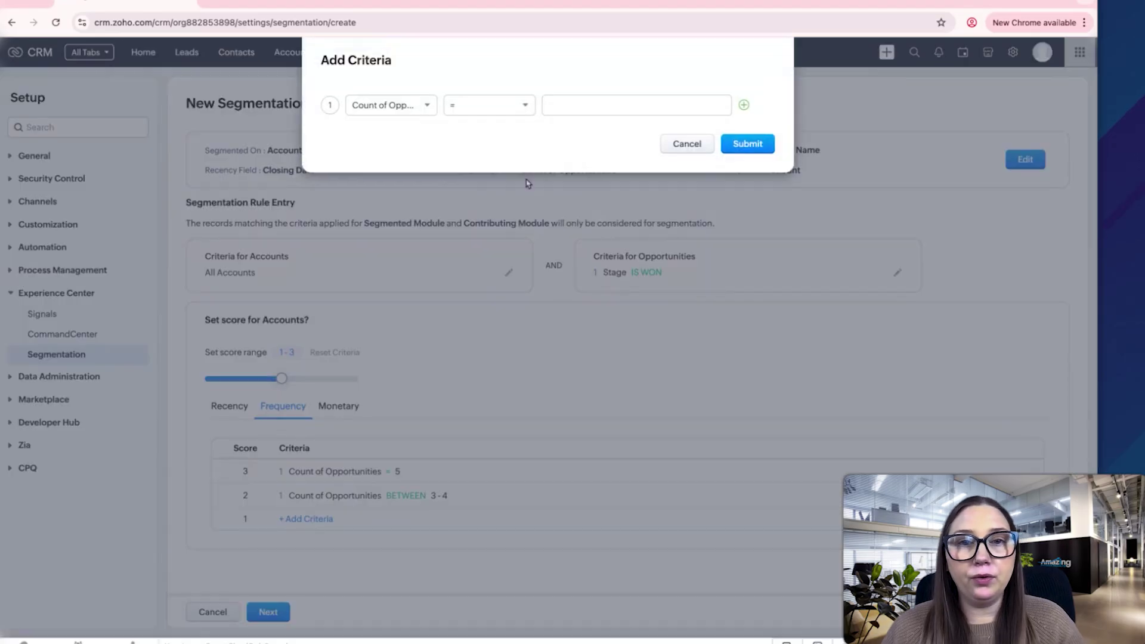
{"action": "left_click", "coordinate": [504, 105]}
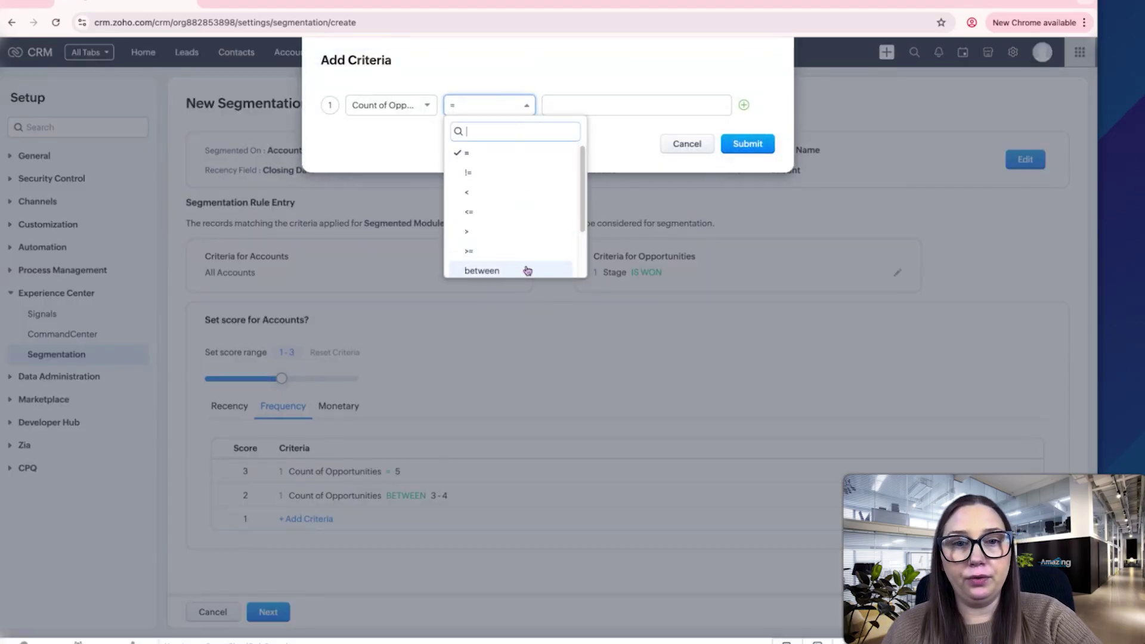
{"action": "left_click", "coordinate": [481, 273]}
{"action": "type", "text": "1"}
{"action": "key", "text": "Tab"}
{"action": "type", "text": "2"}
{"action": "left_click", "coordinate": [747, 144]}
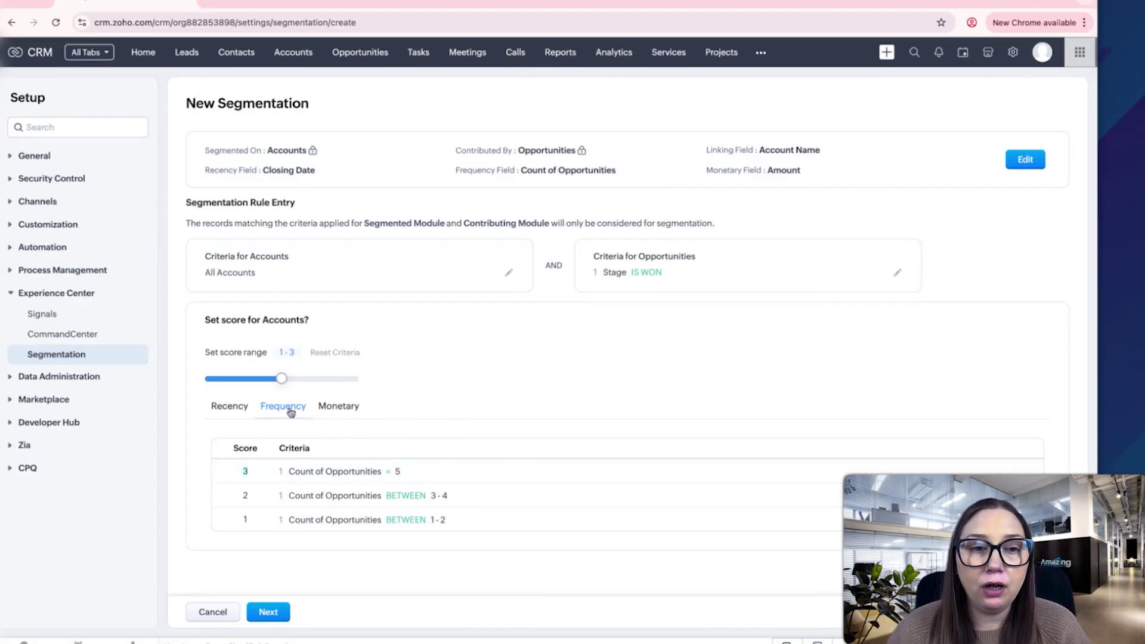
Review the Recency and Frequency criteria, ending on the empty Monetary scoring tab.
{"action": "left_click", "coordinate": [230, 411]}
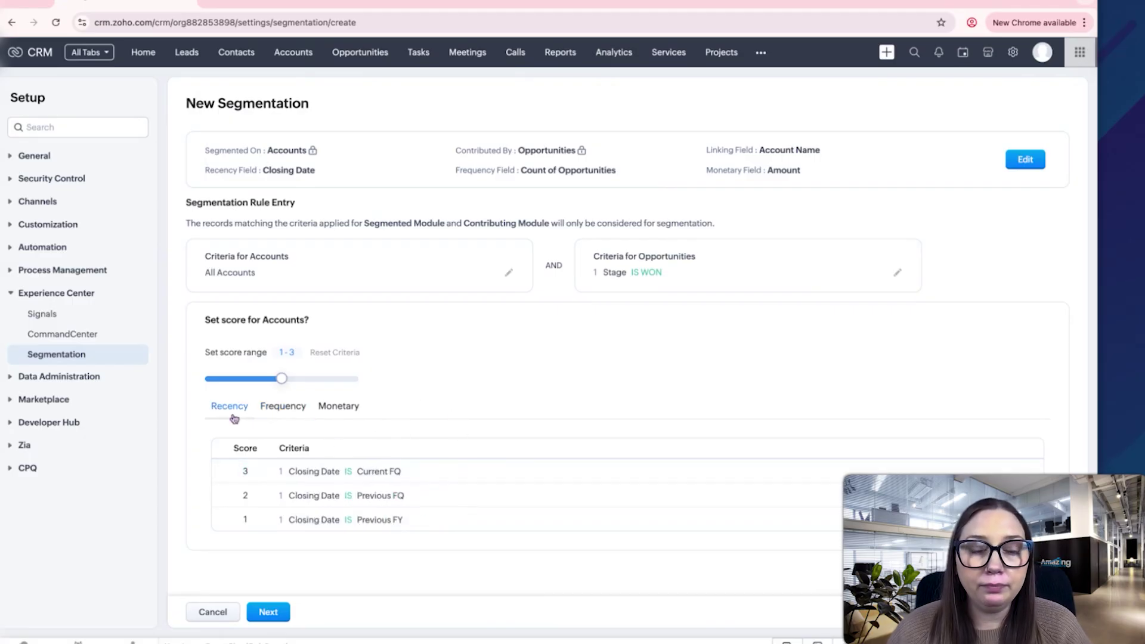
{"action": "left_click", "coordinate": [283, 408]}
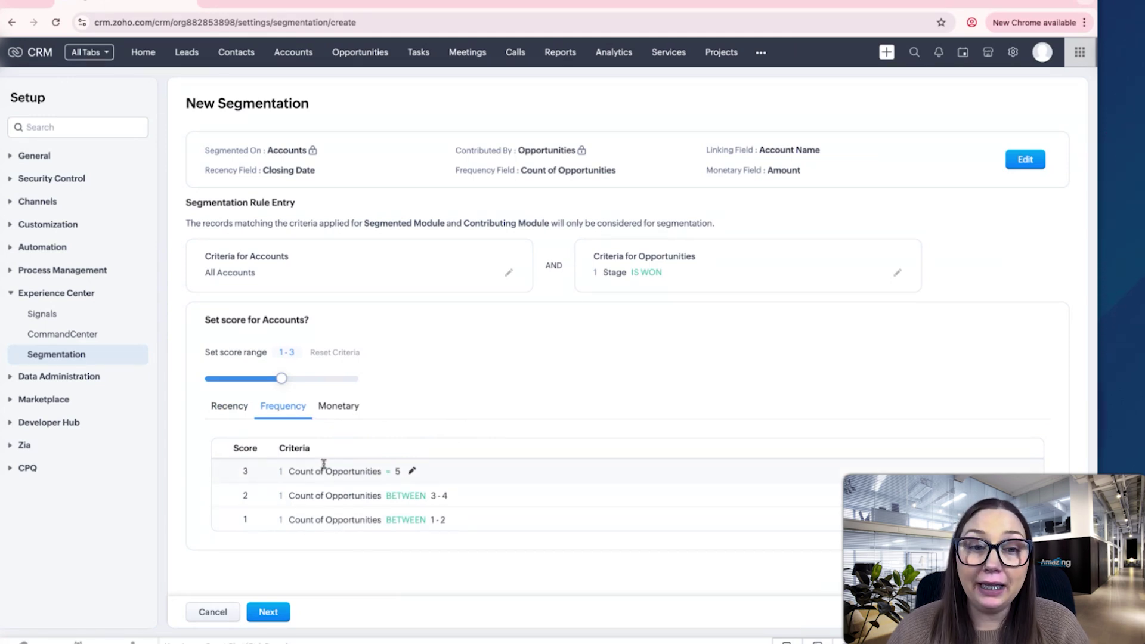
{"action": "left_click", "coordinate": [338, 411]}
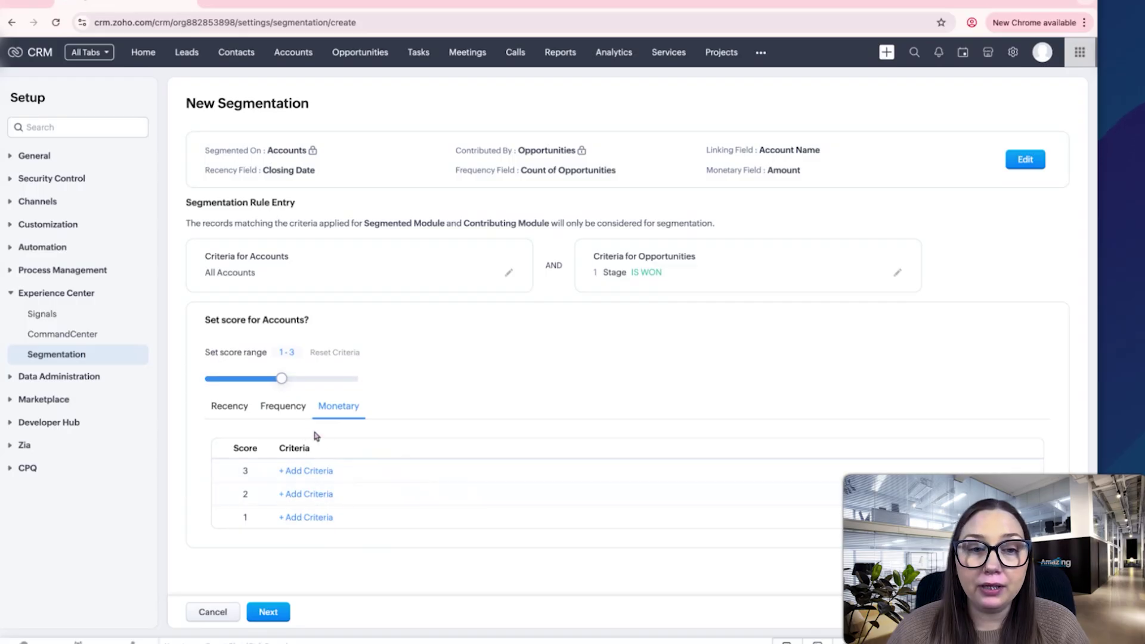
{"action": "left_click", "coordinate": [224, 407]}
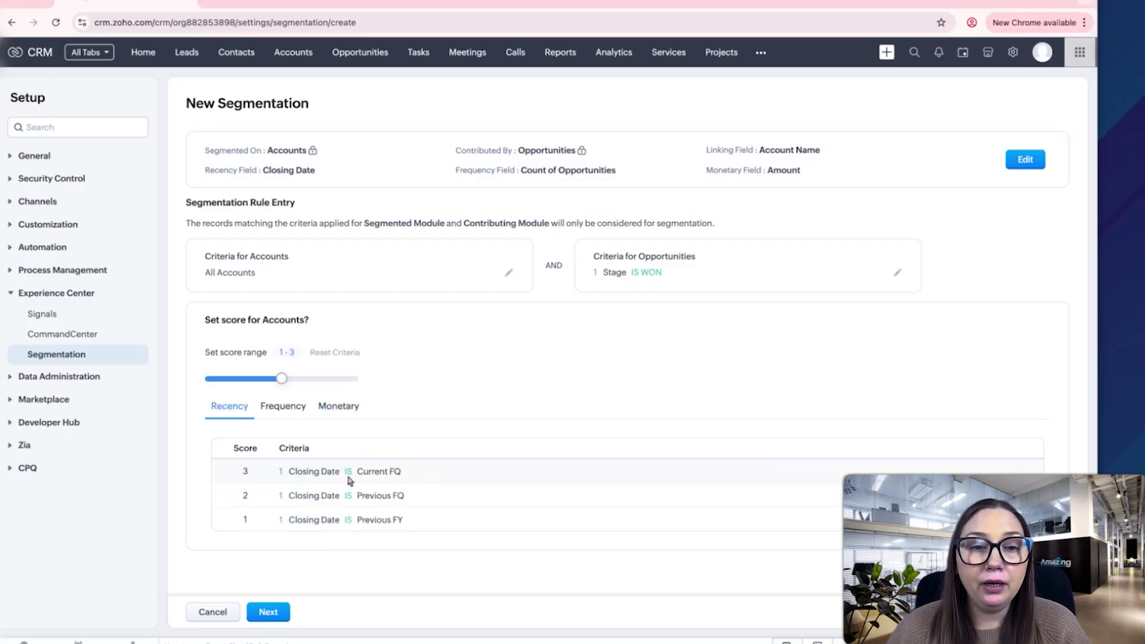
{"action": "left_click", "coordinate": [287, 414]}
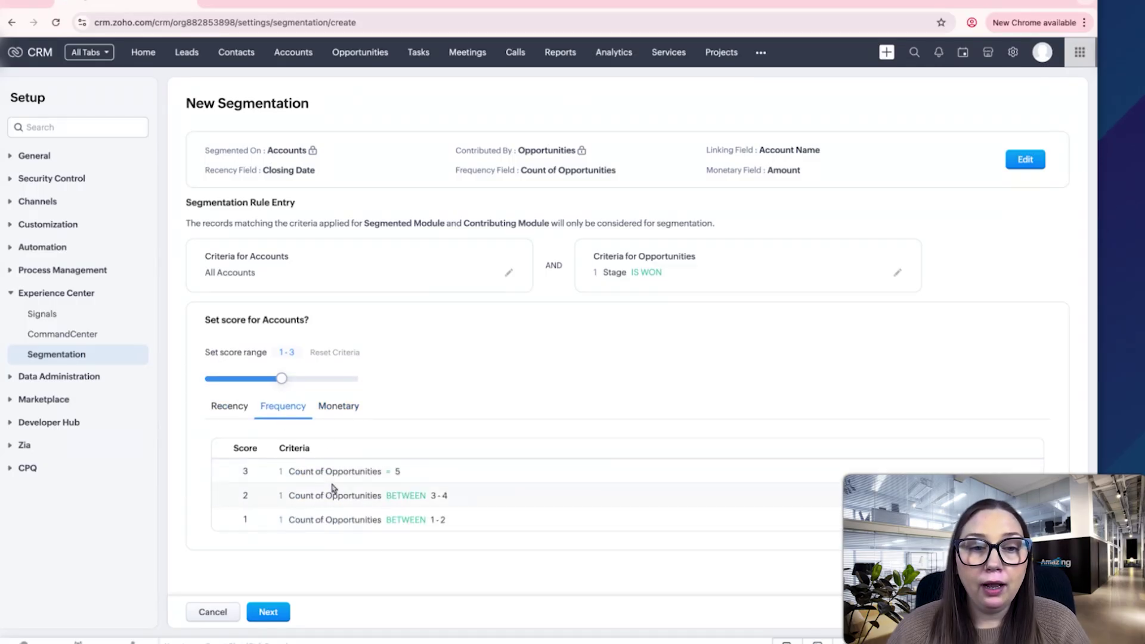
{"action": "left_click", "coordinate": [337, 406]}
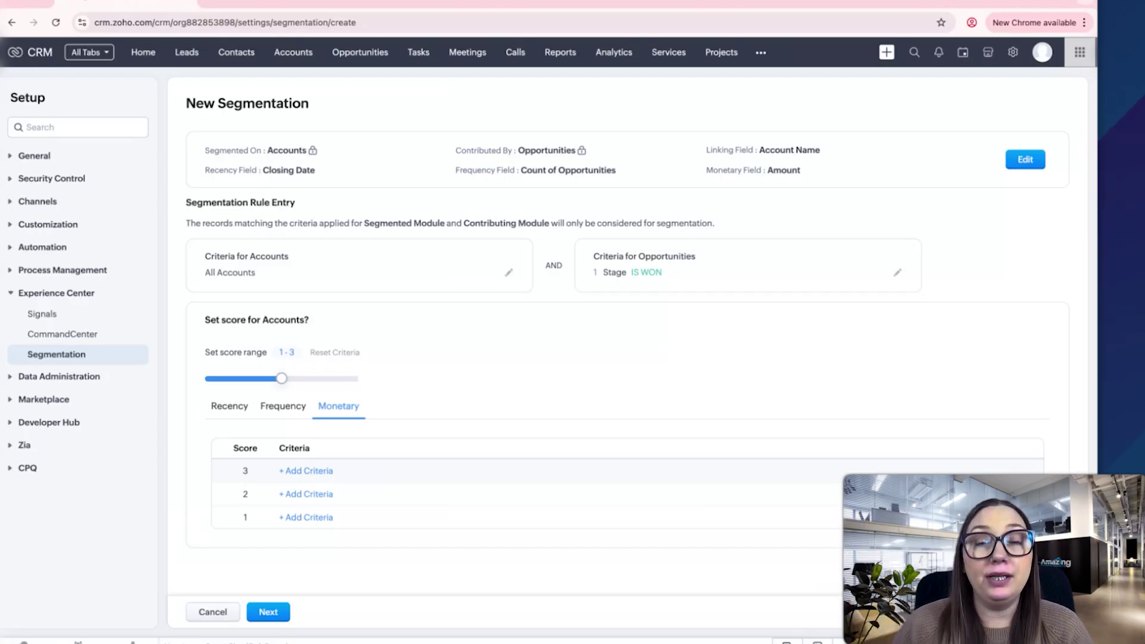
Give monetary score 3 the criterion Amount <= 10000000.
{"action": "left_click", "coordinate": [314, 472]}
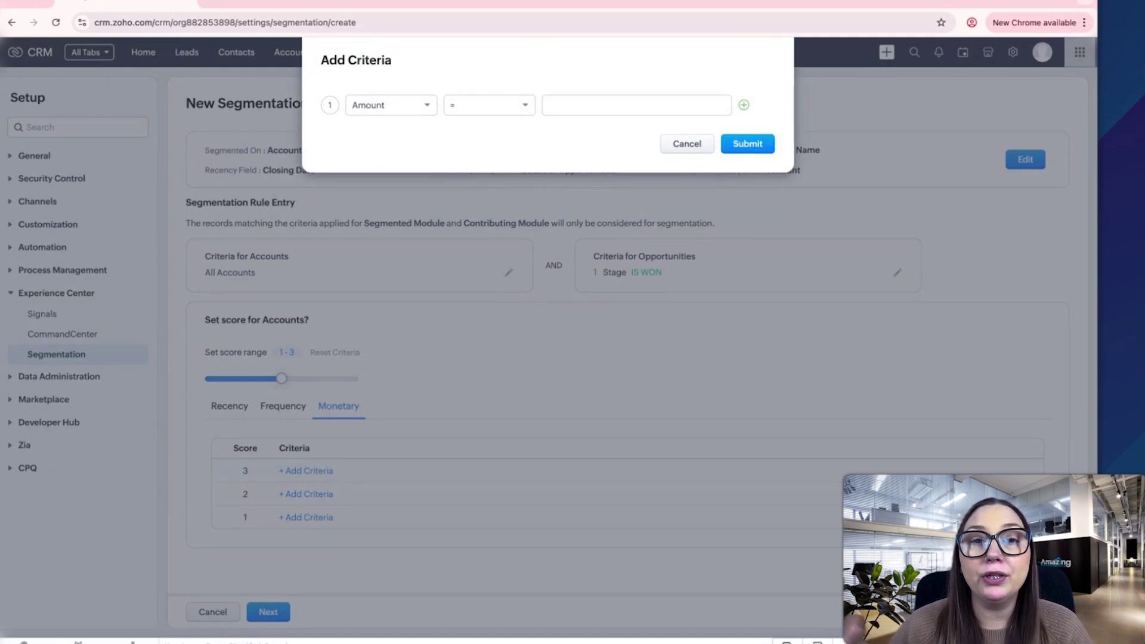
{"action": "left_click", "coordinate": [510, 116]}
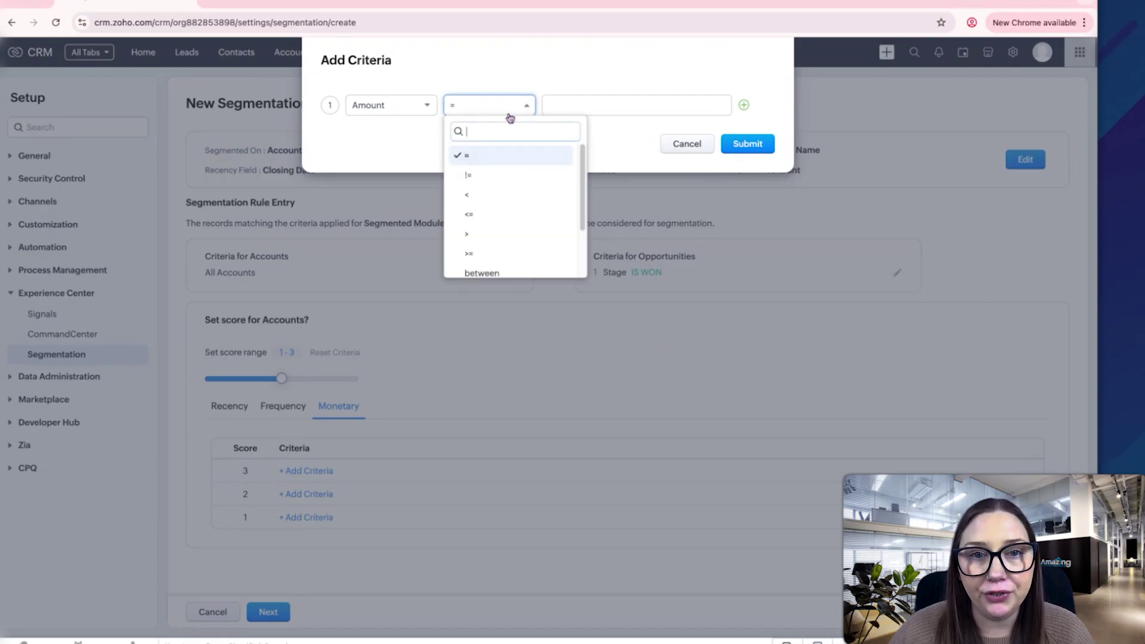
{"action": "scroll", "coordinate": [513, 197], "scroll_direction": "down", "scroll_amount": 2}
{"action": "scroll", "coordinate": [508, 193], "scroll_direction": "up", "scroll_amount": 2}
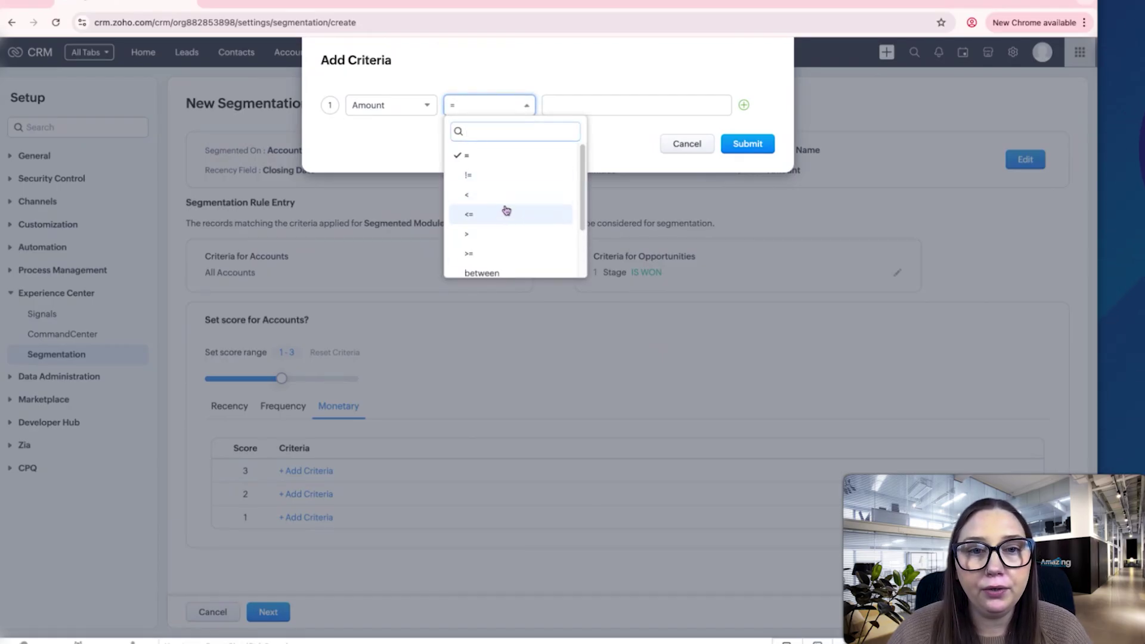
{"action": "left_click", "coordinate": [504, 214]}
{"action": "left_click", "coordinate": [624, 103]}
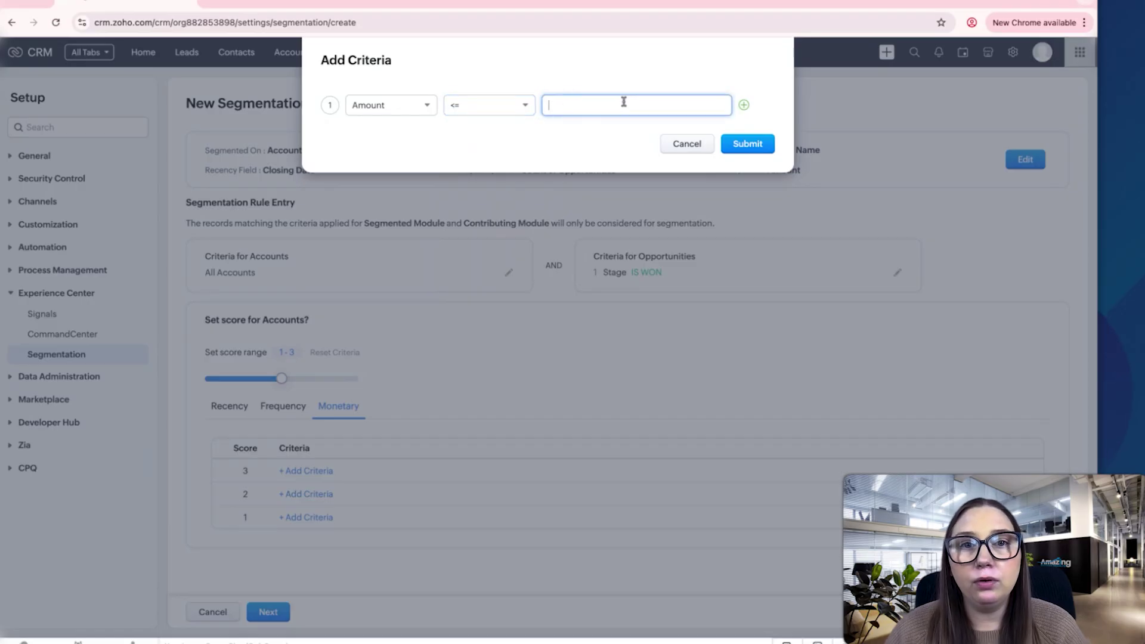
{"action": "type", "text": "10"}
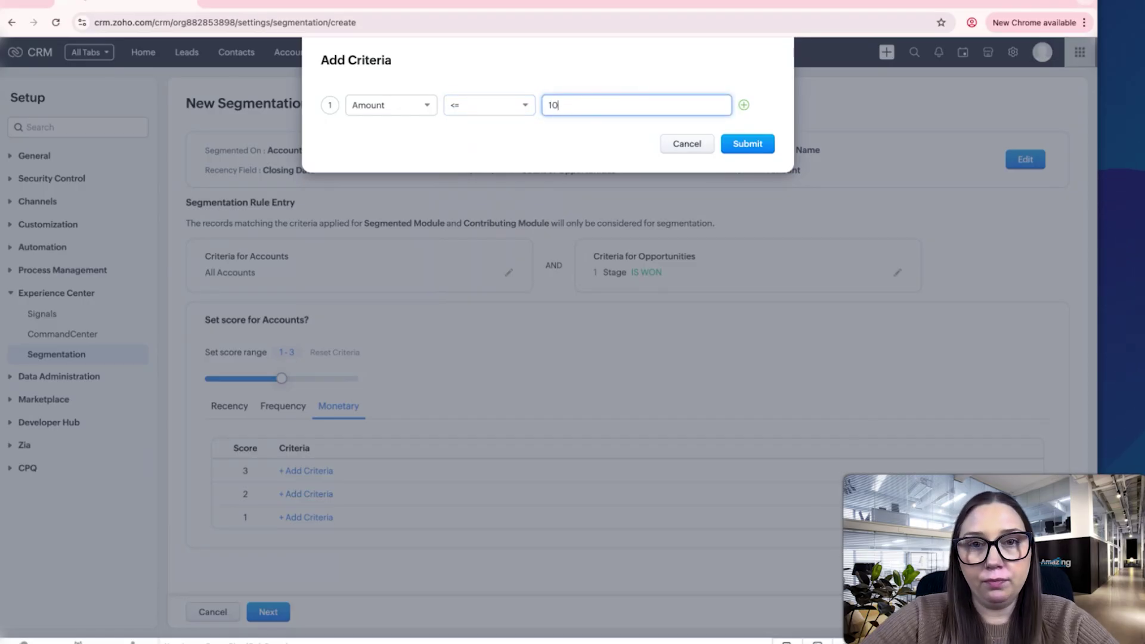
{"action": "type", "text": "000000"}
{"action": "left_click", "coordinate": [747, 144]}
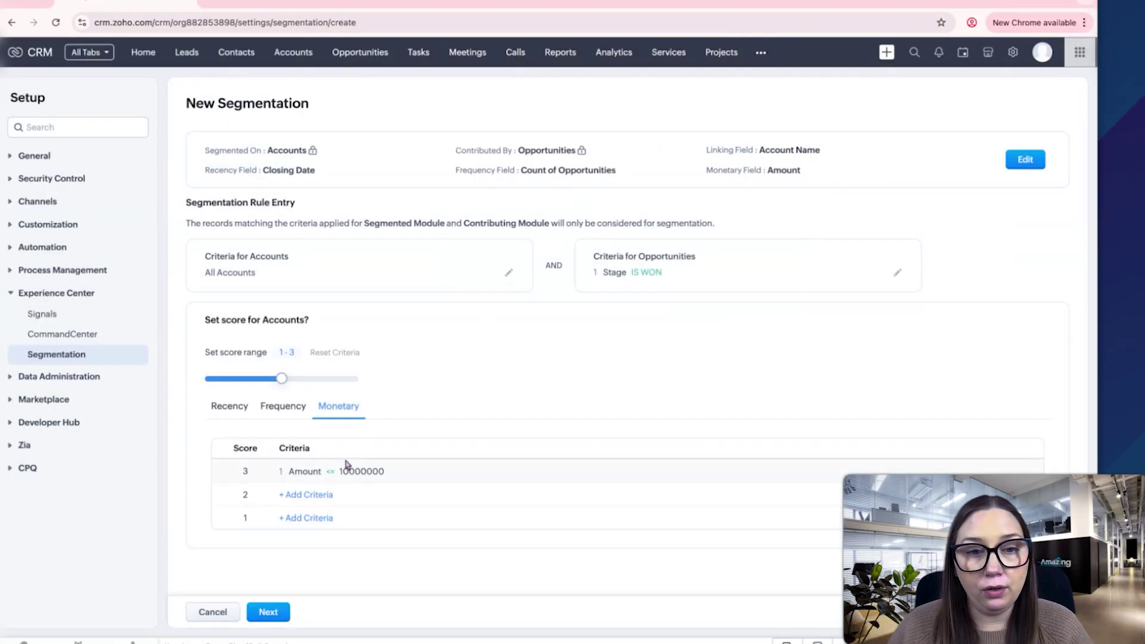
Set monetary score 2 to Amount <= 500000 and score 1 to Amount <= 100.
{"action": "left_click", "coordinate": [332, 497]}
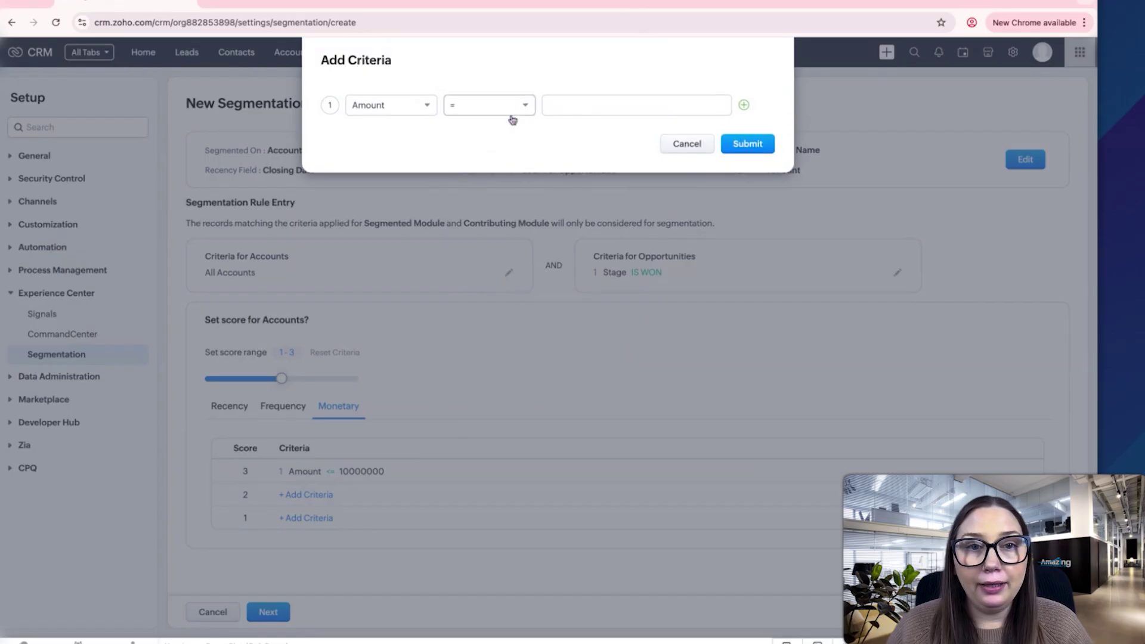
{"action": "left_click", "coordinate": [510, 111]}
{"action": "left_click", "coordinate": [489, 214]}
{"action": "left_click", "coordinate": [588, 108]}
{"action": "type", "text": "5"}
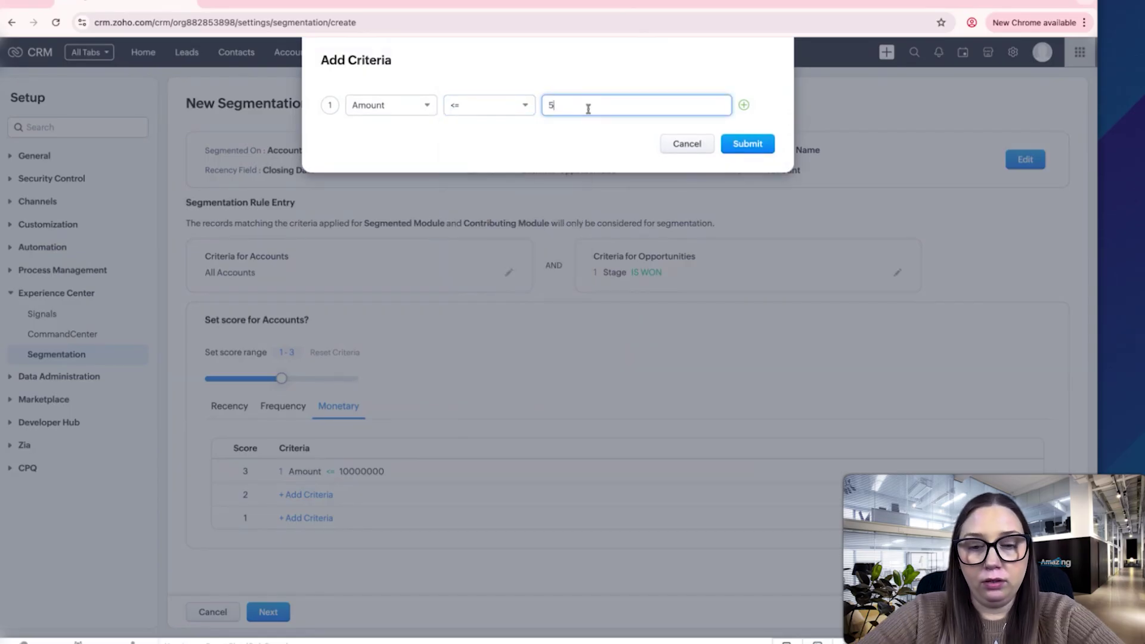
{"action": "type", "text": "00000"}
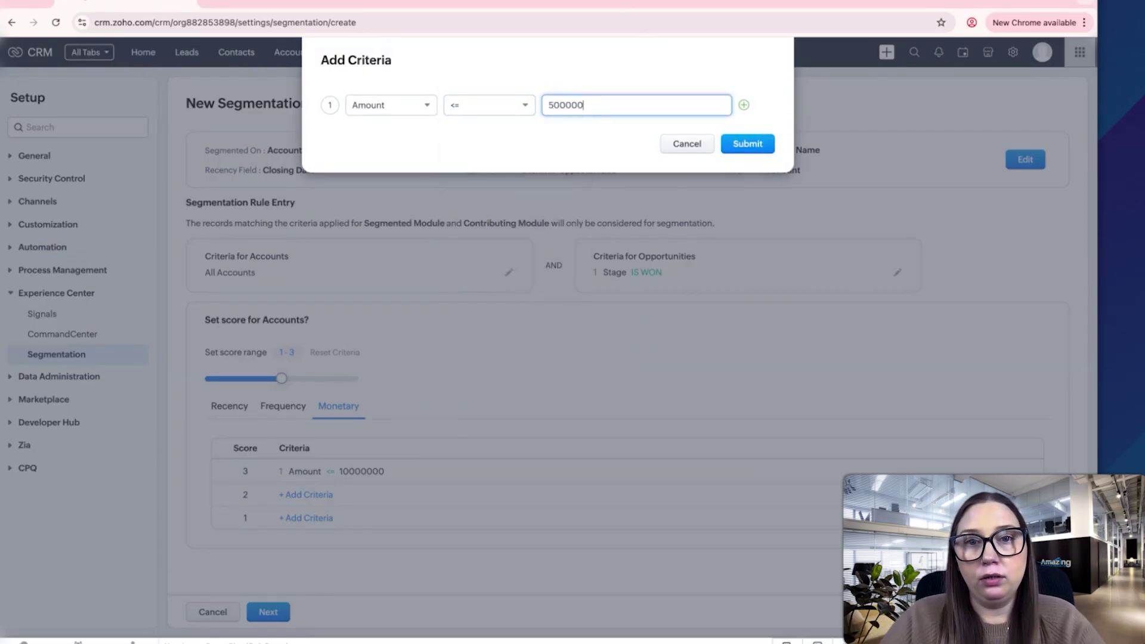
{"action": "left_click", "coordinate": [732, 147]}
{"action": "left_click", "coordinate": [326, 519]}
{"action": "left_click", "coordinate": [486, 112]}
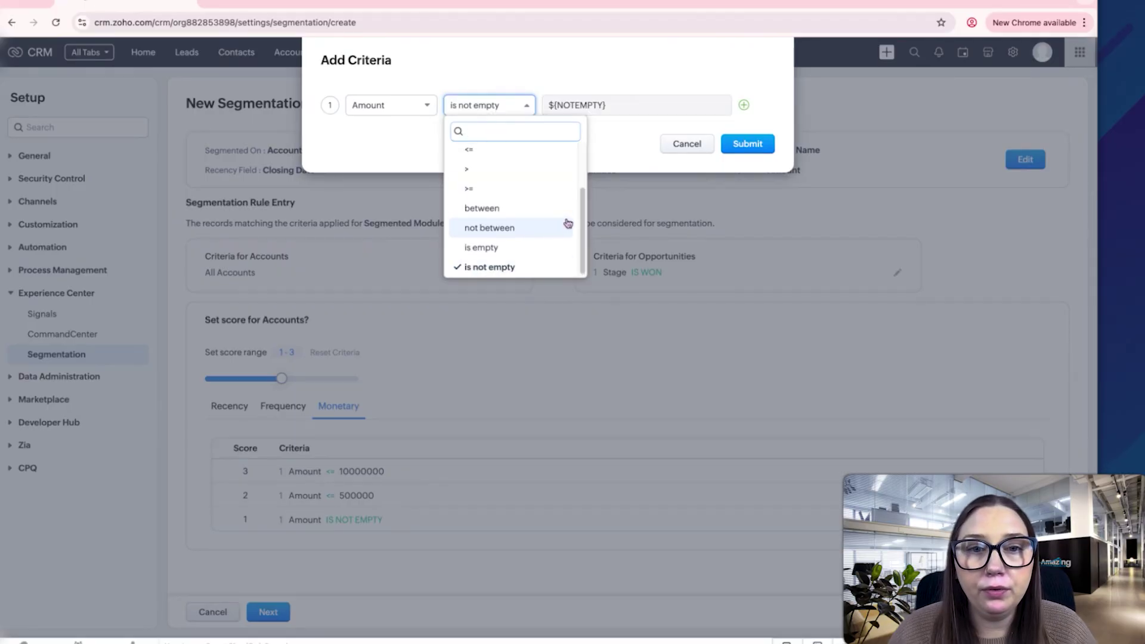
{"action": "left_click", "coordinate": [469, 147]}
{"action": "left_click", "coordinate": [590, 106]}
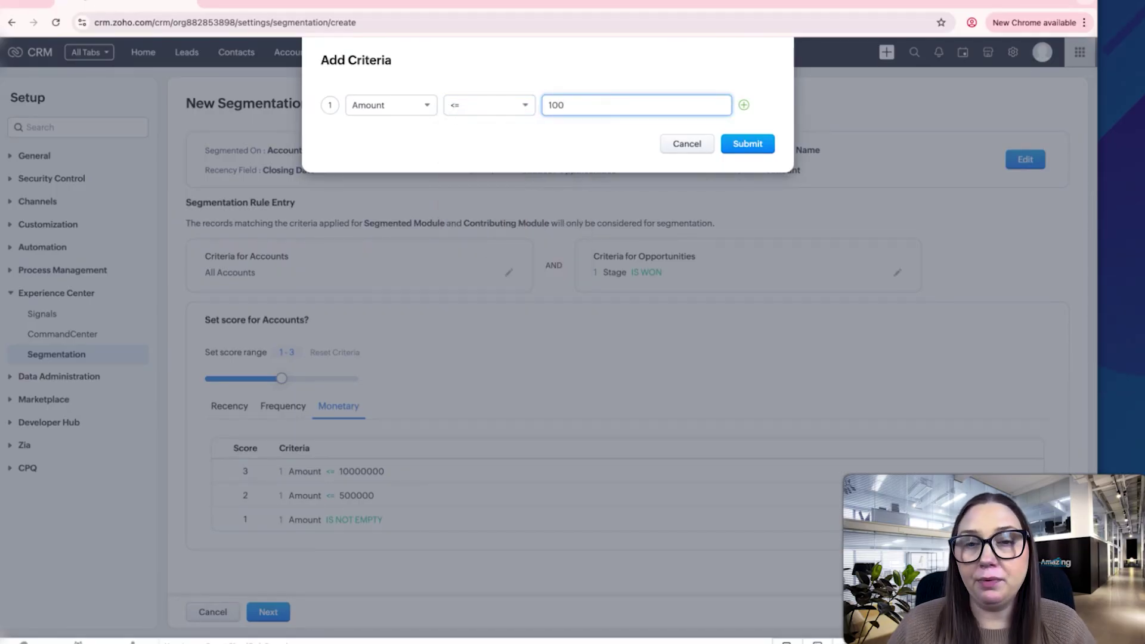
{"action": "left_click", "coordinate": [746, 144]}
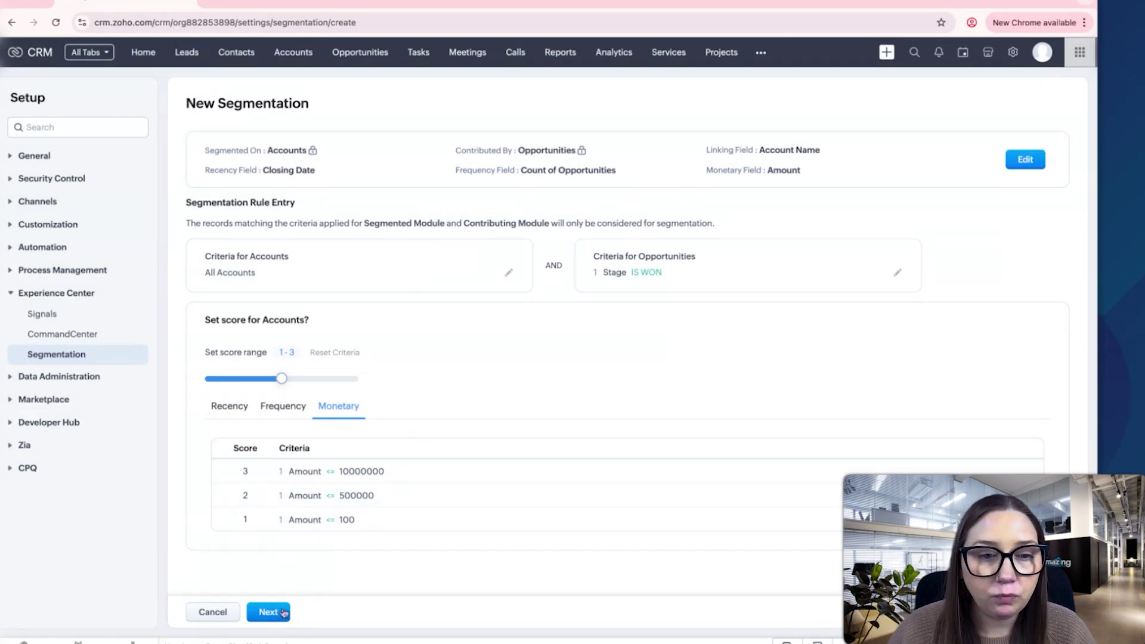
Proceed to the labelling table listing six labels, Champion (3-3-3) to Lost customers (1-1-1).
{"action": "left_click", "coordinate": [270, 611]}
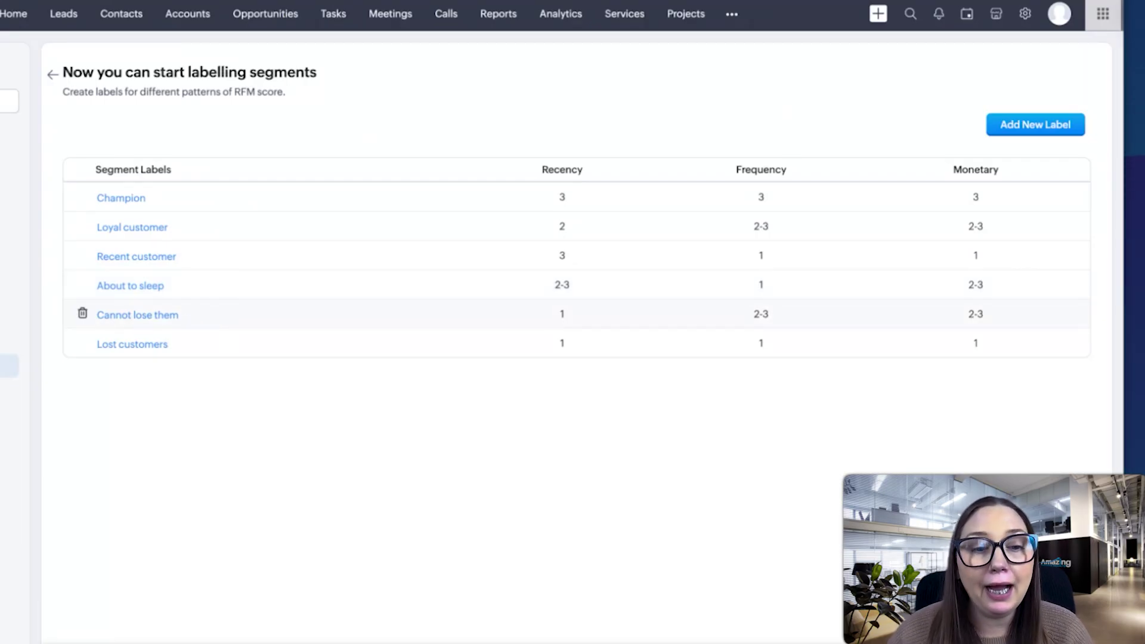
Change the Champion label name to VIP, keeping its 3-3-3 scores.
{"action": "left_click", "coordinate": [140, 198]}
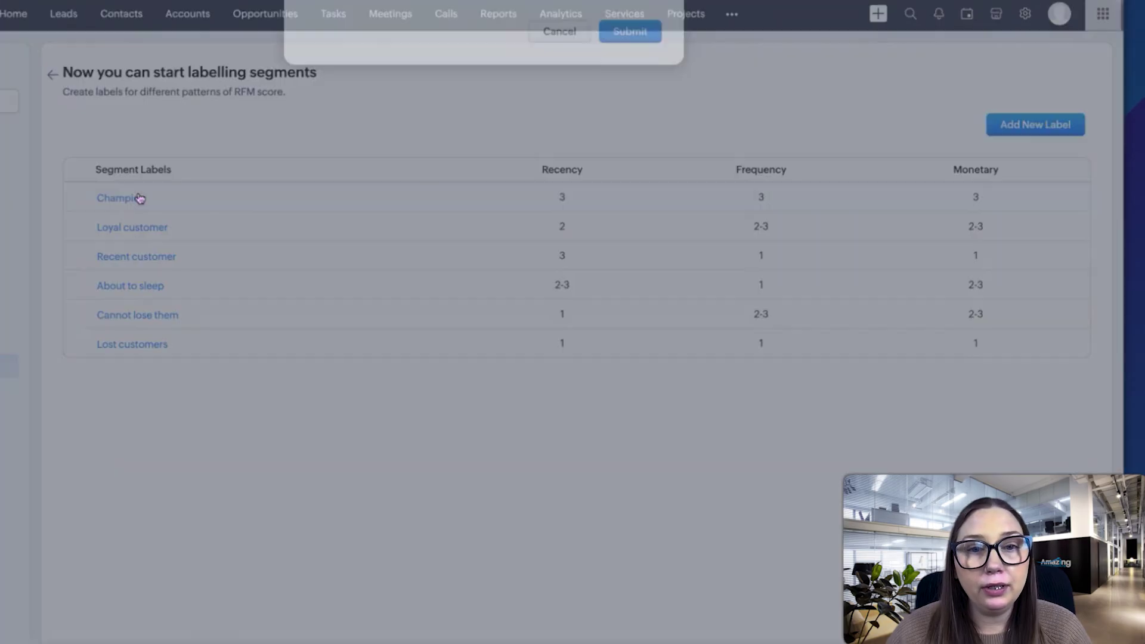
{"action": "left_click", "coordinate": [395, 141]}
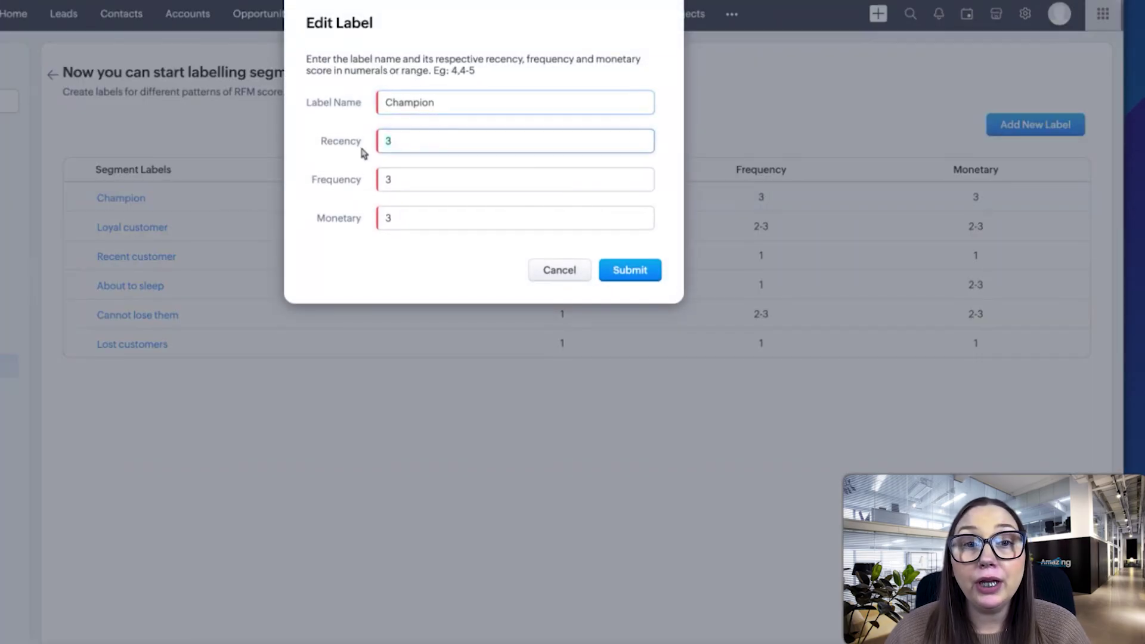
{"action": "left_click", "coordinate": [462, 100]}
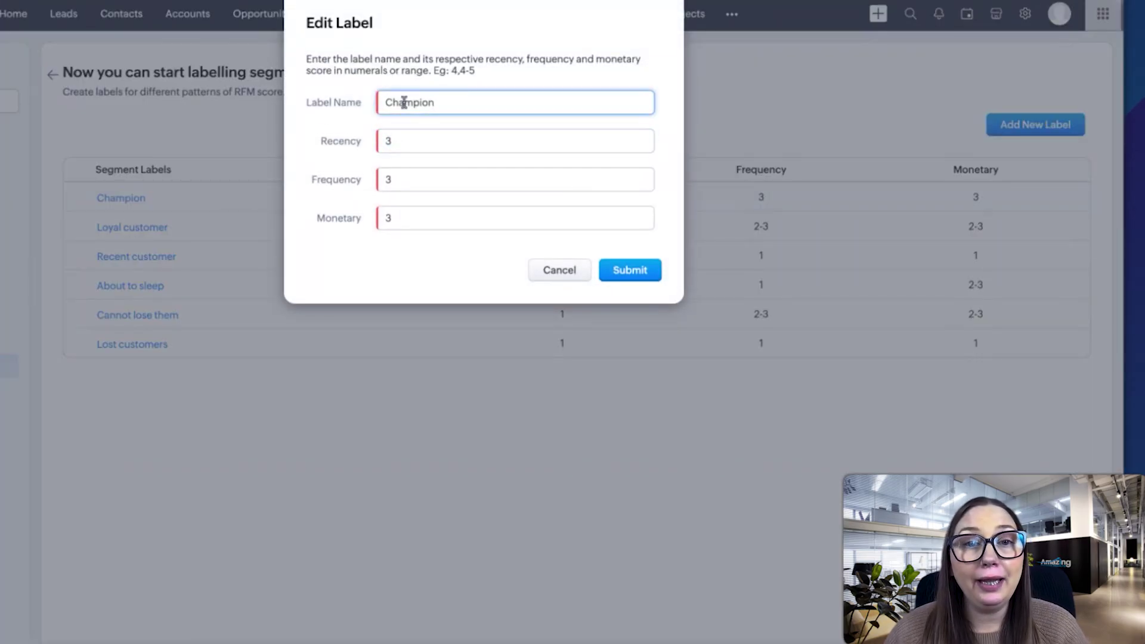
{"action": "double_click", "coordinate": [404, 102]}
{"action": "type", "text": "VIP"}
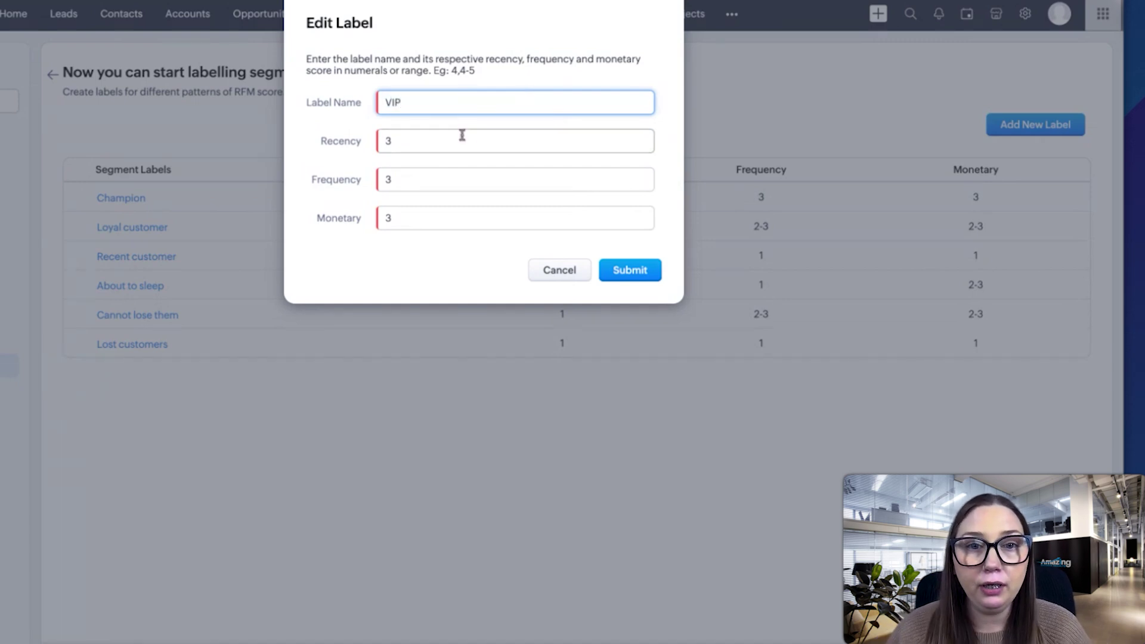
{"action": "left_click", "coordinate": [462, 135]}
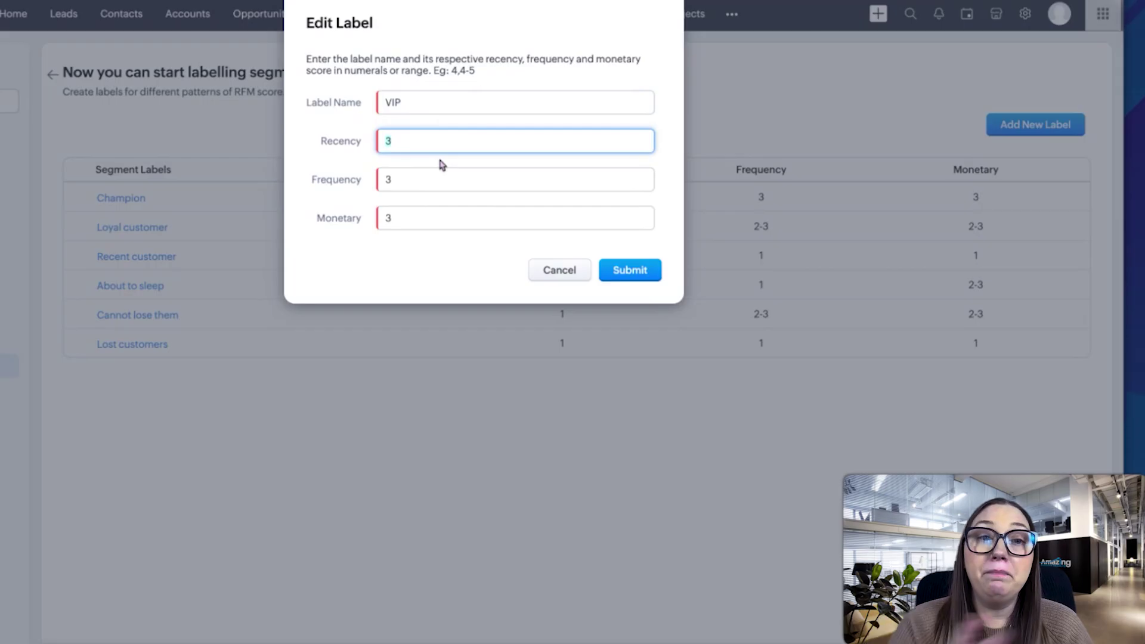
{"action": "left_click", "coordinate": [631, 276]}
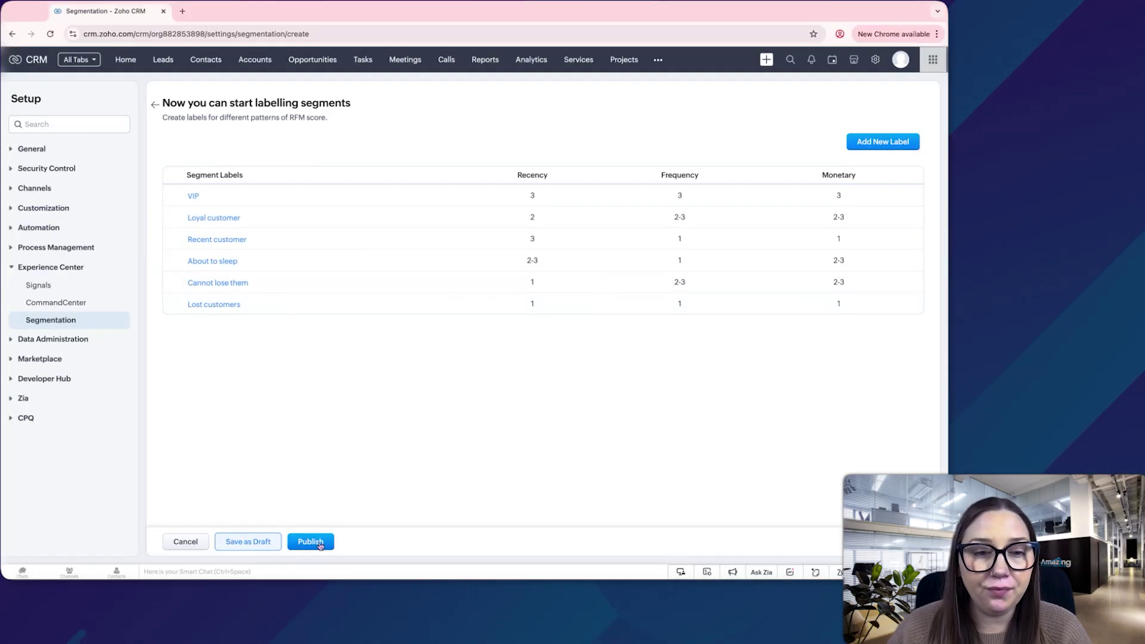
Publish New Segmentation with its six segment labels.
{"action": "left_click", "coordinate": [320, 544]}
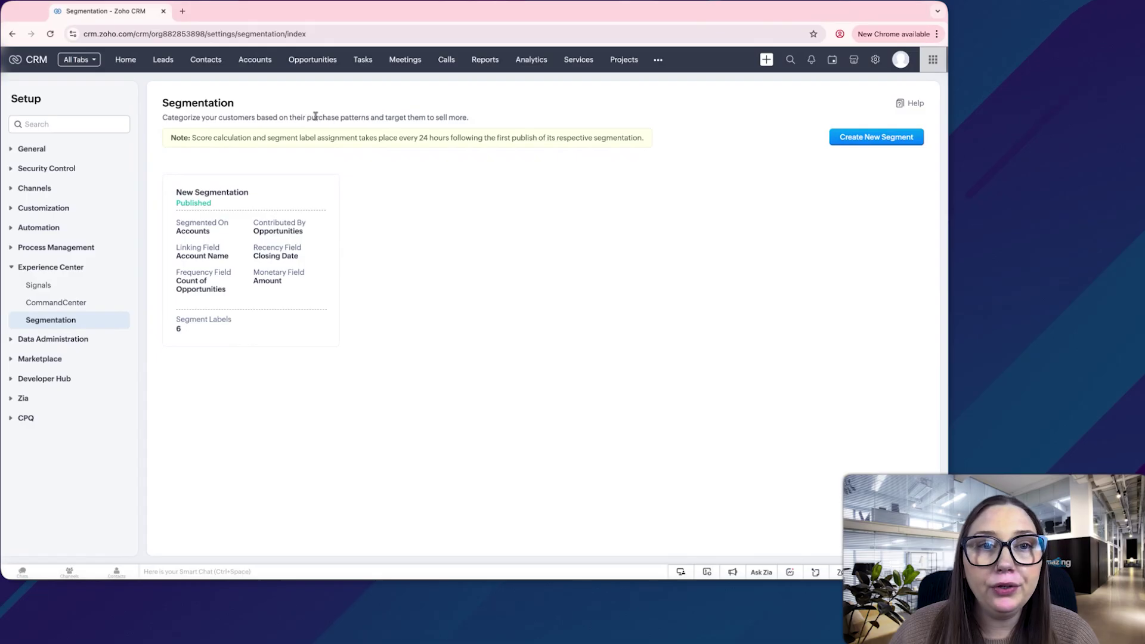
Filter Accounts by Segment Label VIP, which returns no accounts, then clear the filter to list all 10.
{"action": "left_click", "coordinate": [266, 64]}
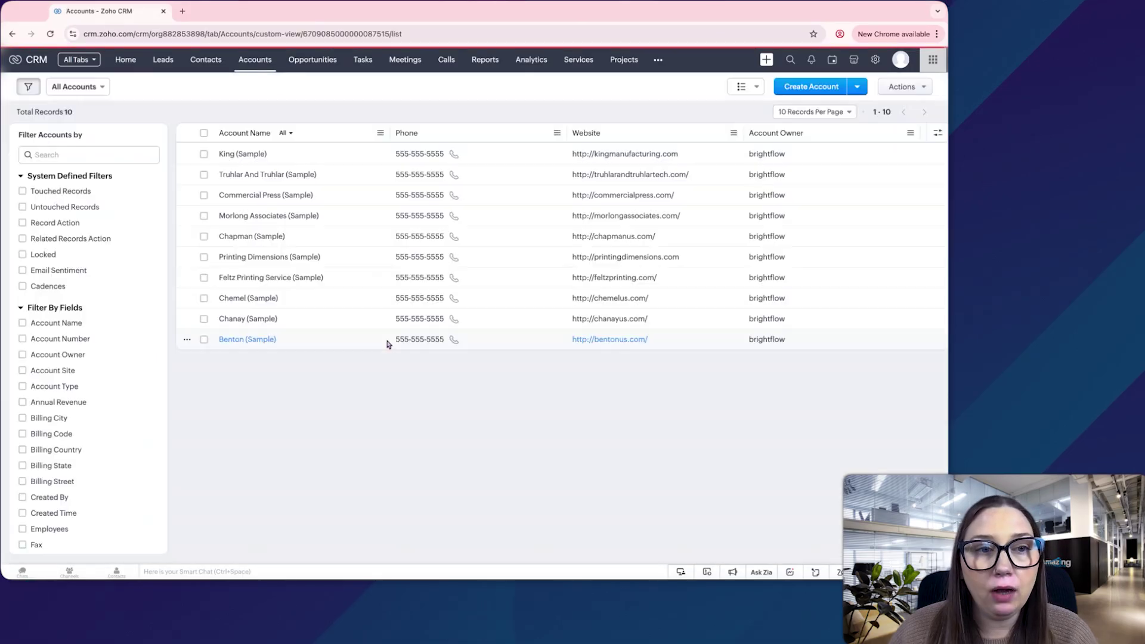
{"action": "left_click", "coordinate": [87, 154]}
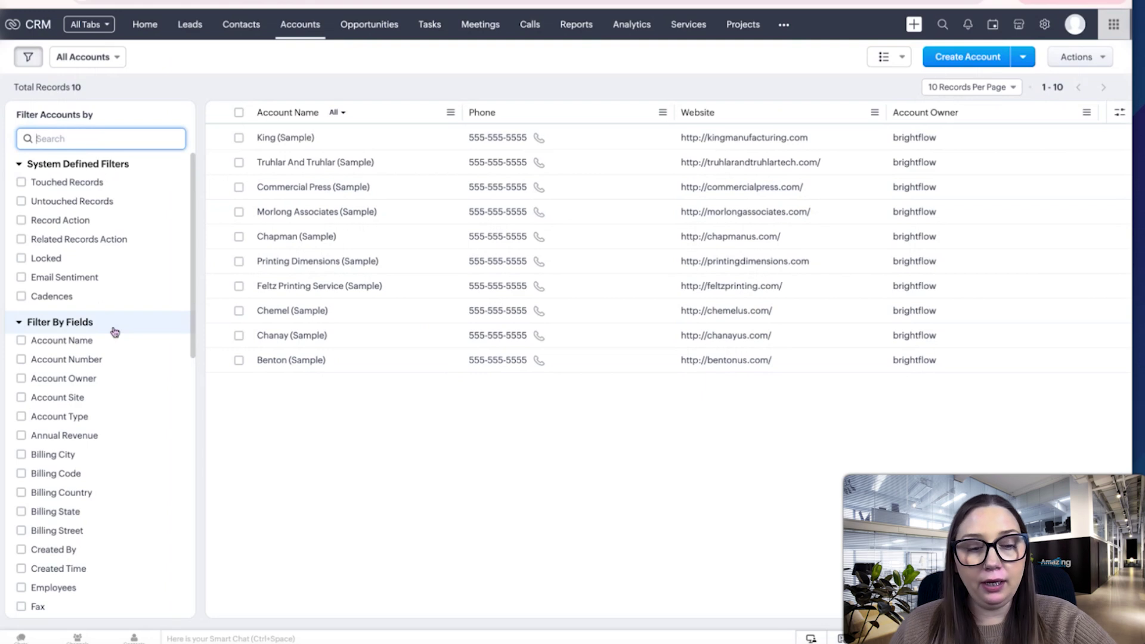
{"action": "type", "text": "seg"}
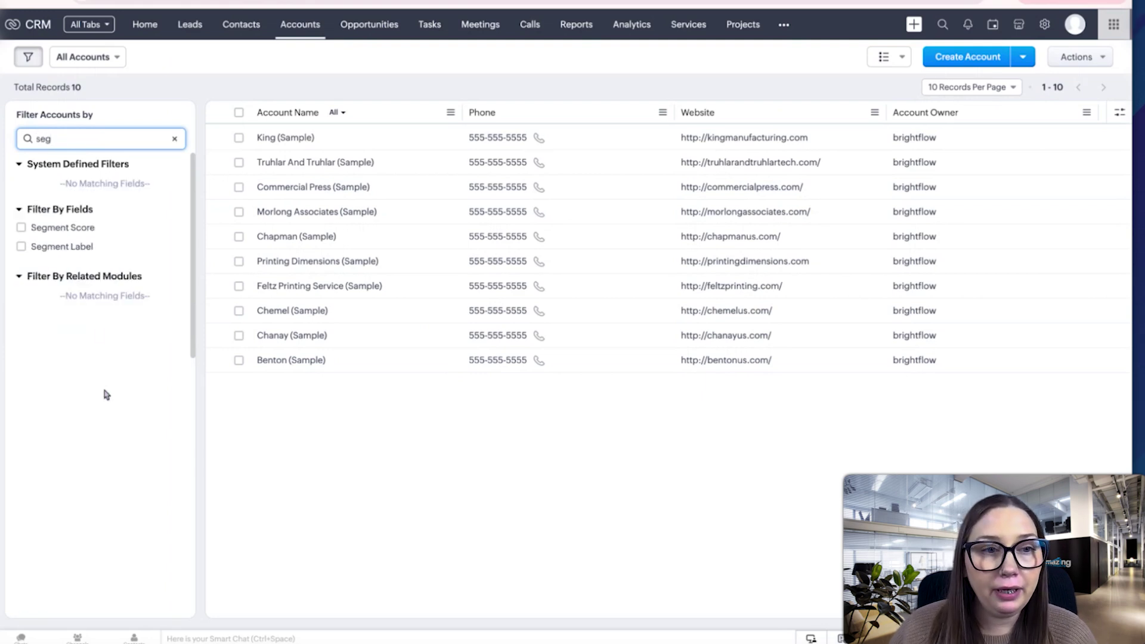
{"action": "left_click", "coordinate": [22, 247]}
{"action": "left_click", "coordinate": [46, 283]}
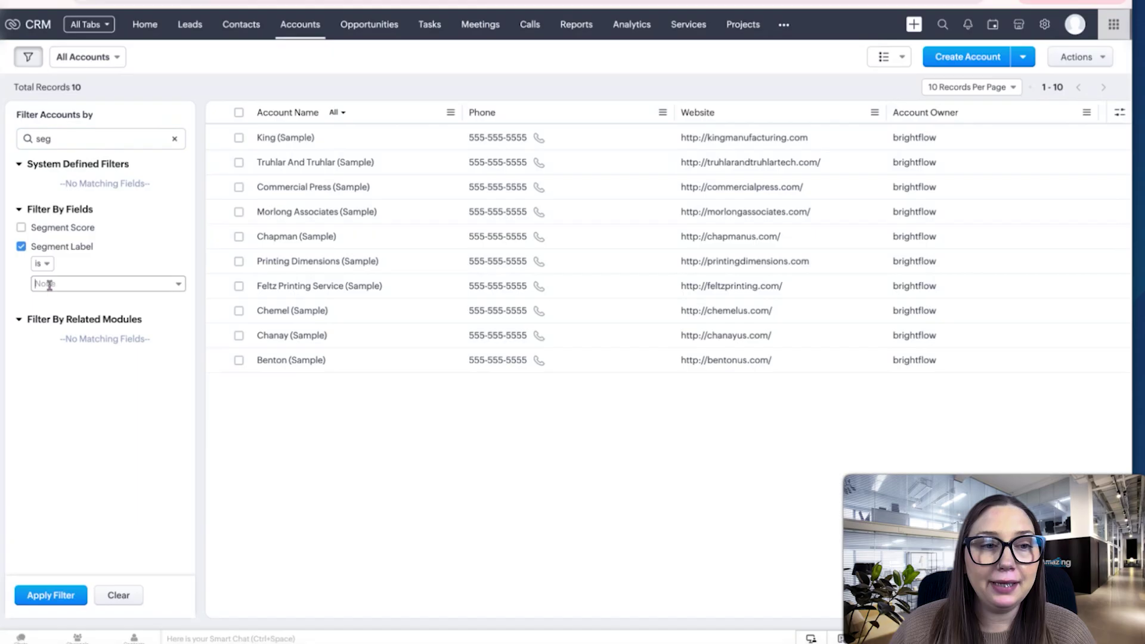
{"action": "left_click", "coordinate": [58, 304]}
{"action": "left_click", "coordinate": [69, 492]}
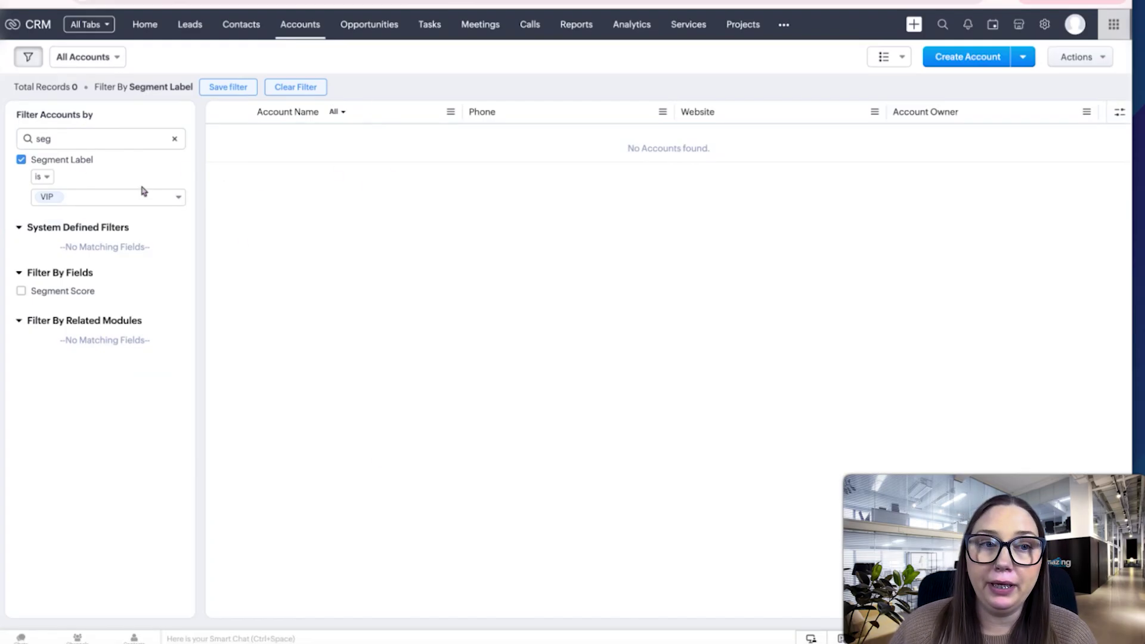
{"action": "left_click", "coordinate": [282, 90]}
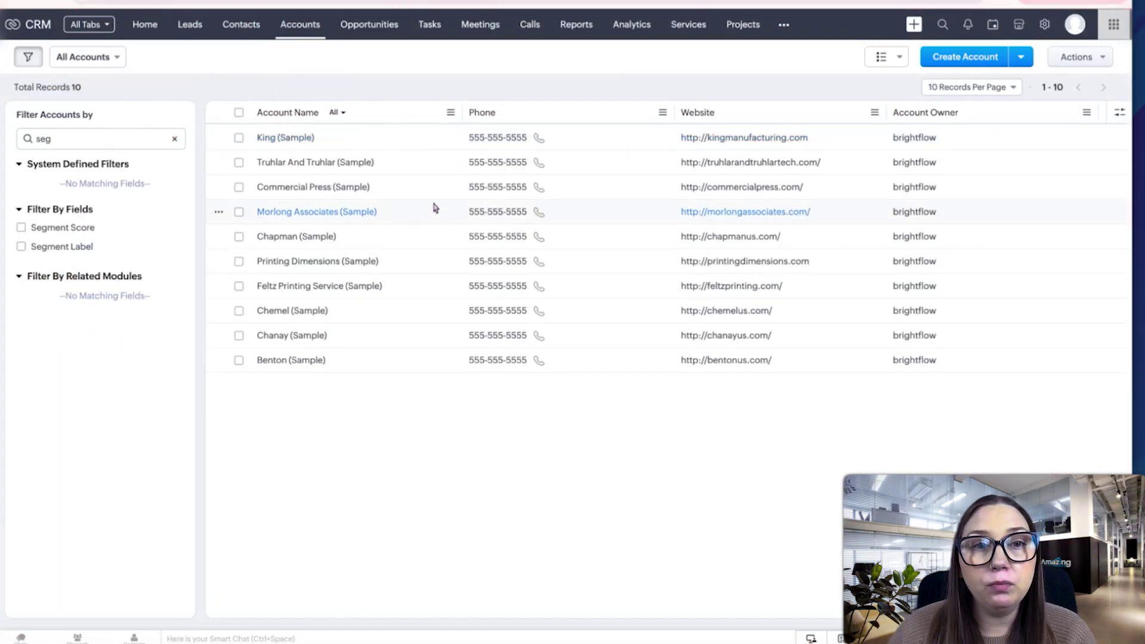
Browse the King (Sample) account's details and related records, then go back to the Home dashboard.
{"action": "left_click", "coordinate": [311, 141]}
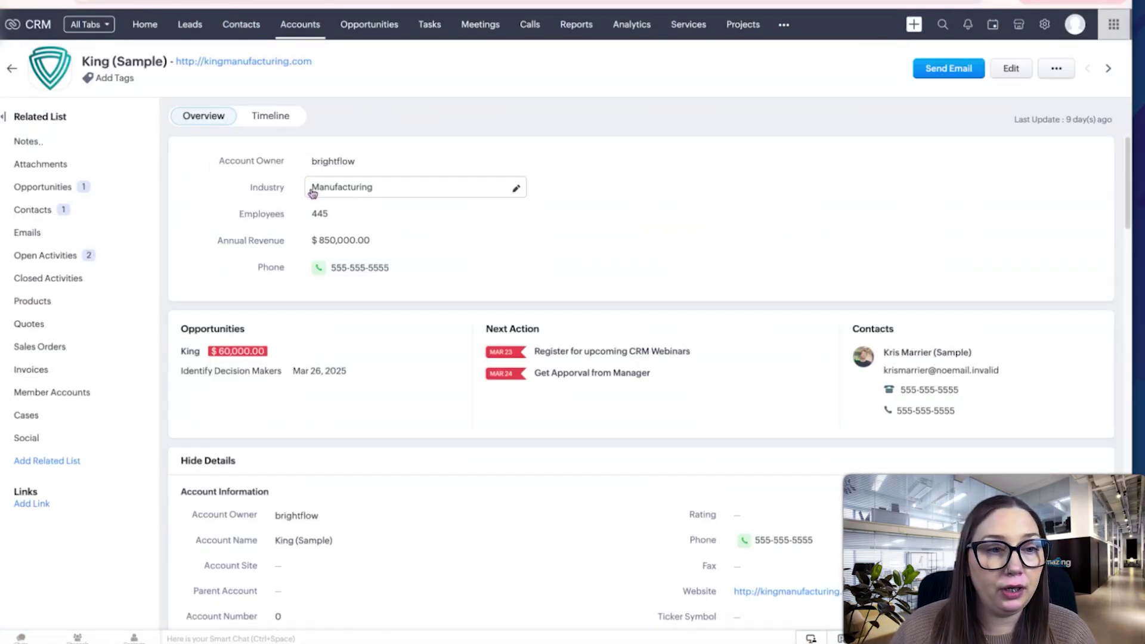
{"action": "scroll", "coordinate": [508, 403], "scroll_direction": "down", "scroll_amount": 7}
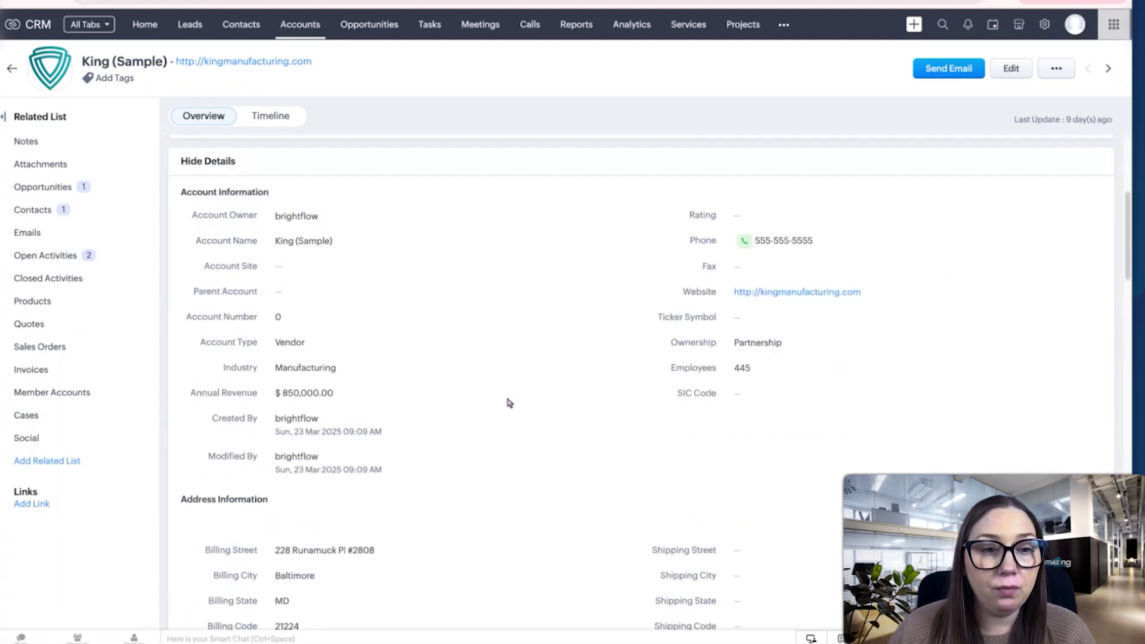
{"action": "scroll", "coordinate": [508, 402], "scroll_direction": "down", "scroll_amount": 10}
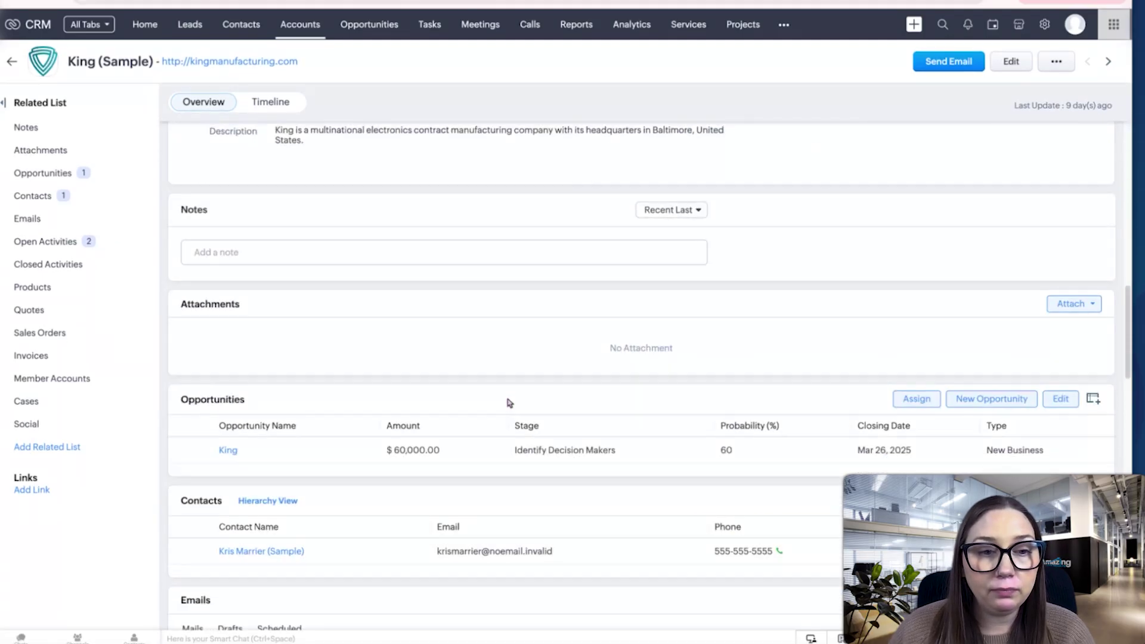
{"action": "scroll", "coordinate": [641, 375], "scroll_direction": "down", "scroll_amount": 10}
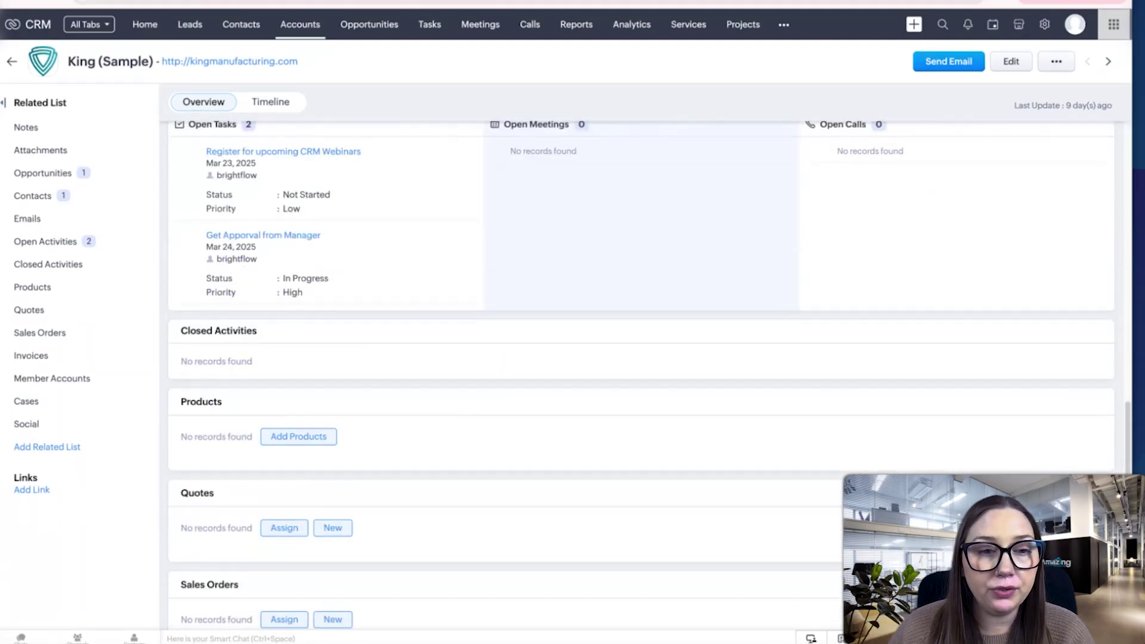
{"action": "scroll", "coordinate": [641, 374], "scroll_direction": "down", "scroll_amount": 5}
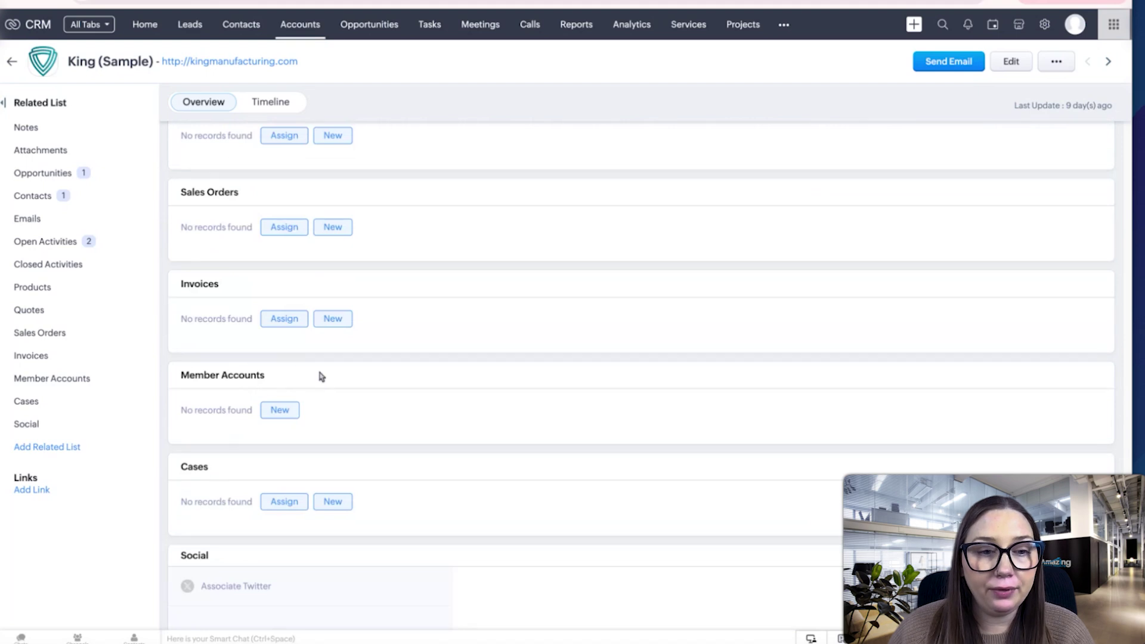
{"action": "scroll", "coordinate": [360, 395], "scroll_direction": "down", "scroll_amount": 6}
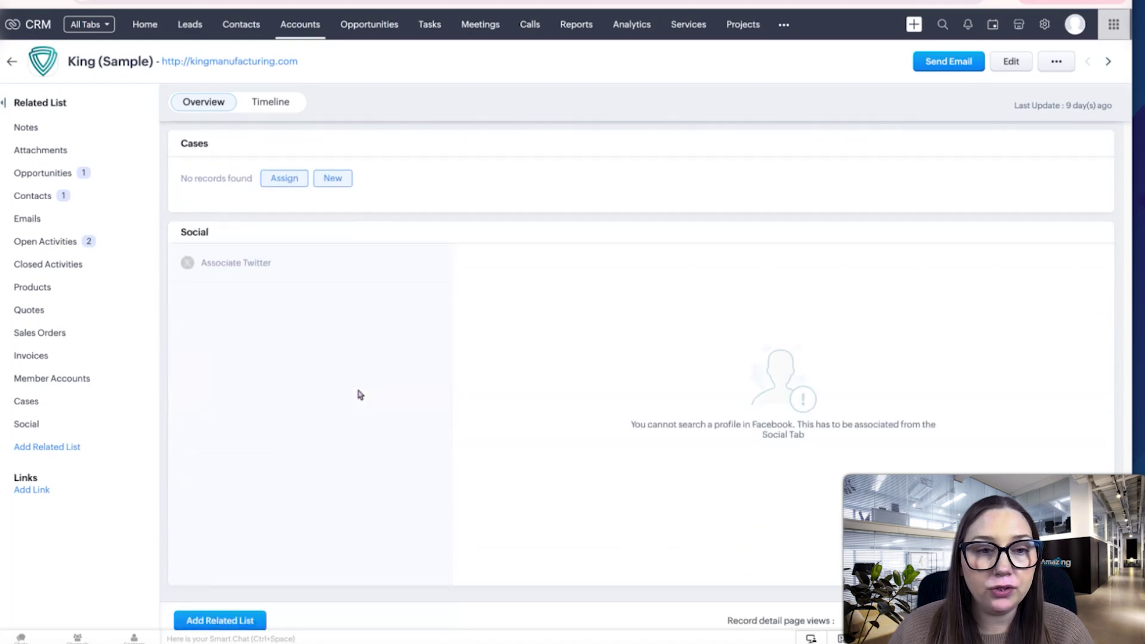
{"action": "scroll", "coordinate": [524, 371], "scroll_direction": "up", "scroll_amount": 20}
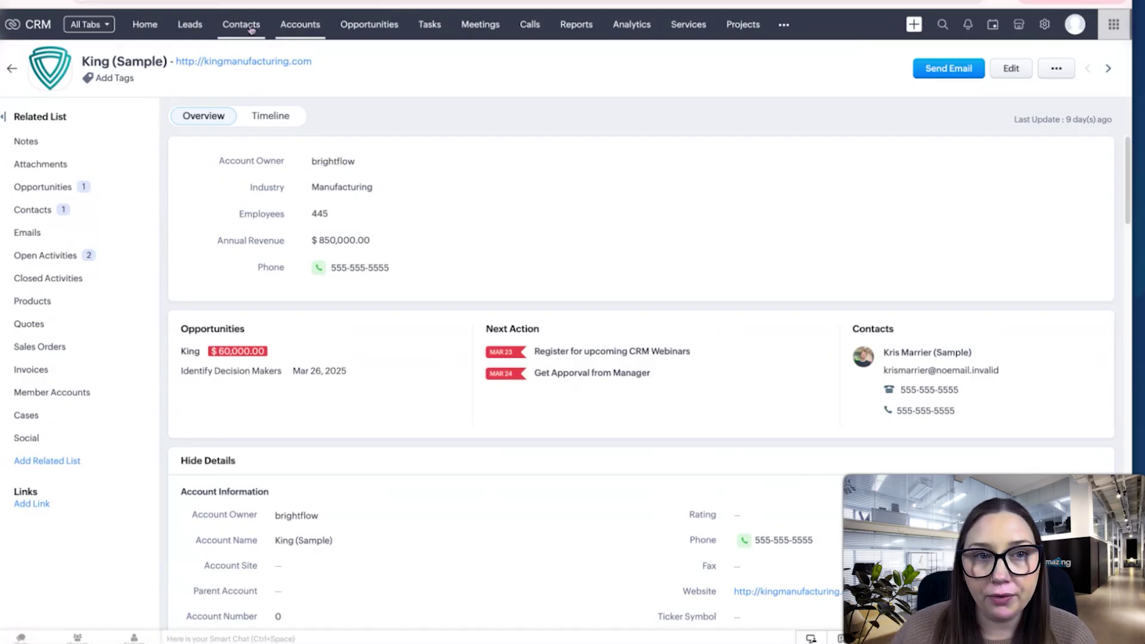
{"action": "left_click", "coordinate": [152, 29]}
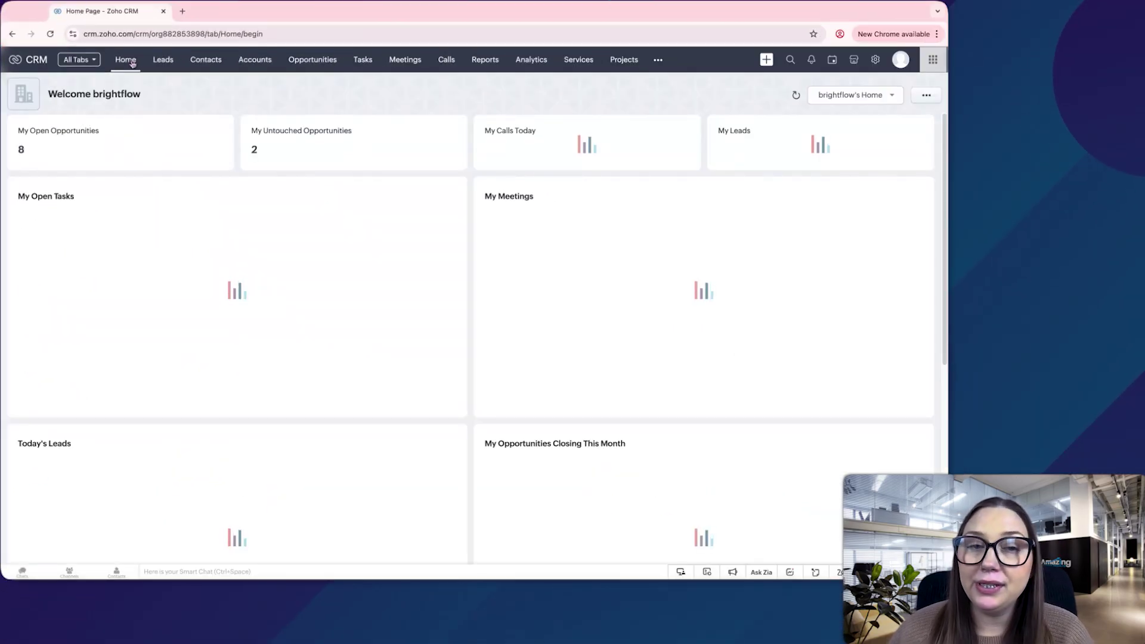